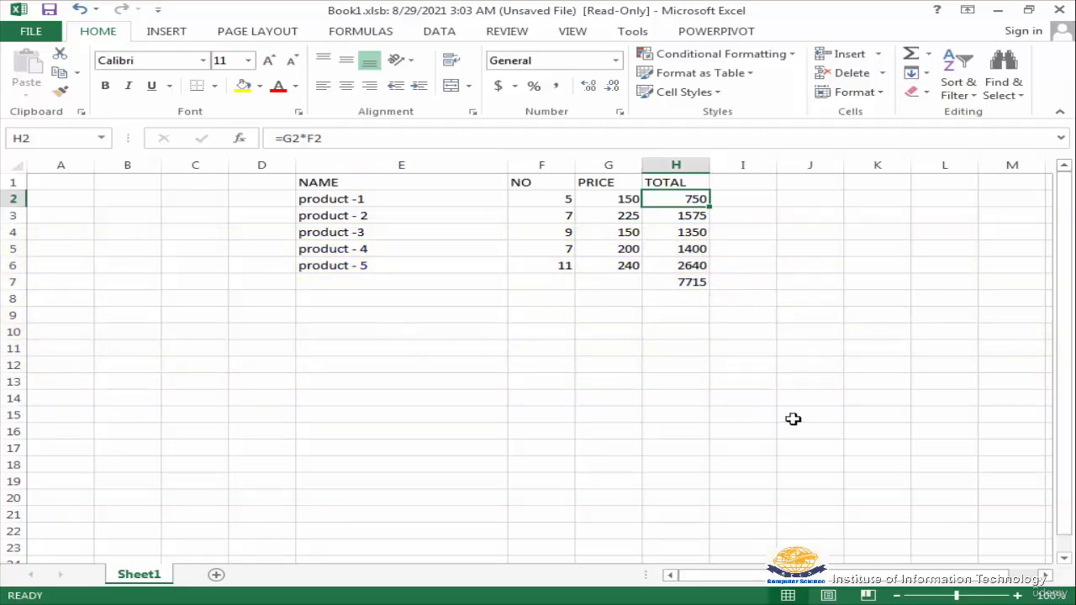
# Examine the formulas in the TOTAL column from H2 down to the sum in H7.
pyautogui.press('Down')
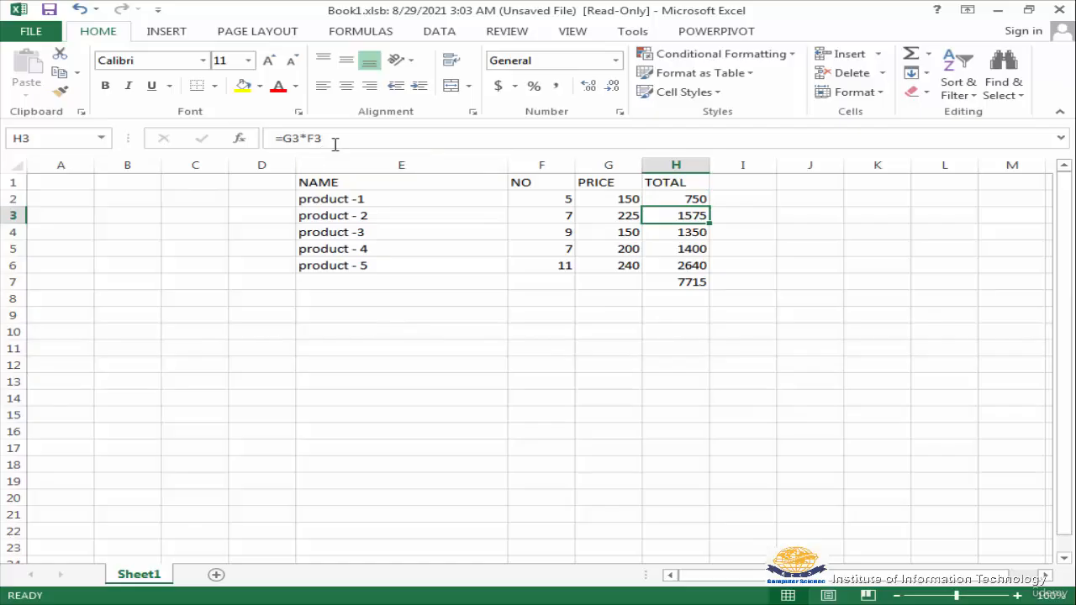
pyautogui.press('Down')
pyautogui.press('Down')
pyautogui.press('Down')
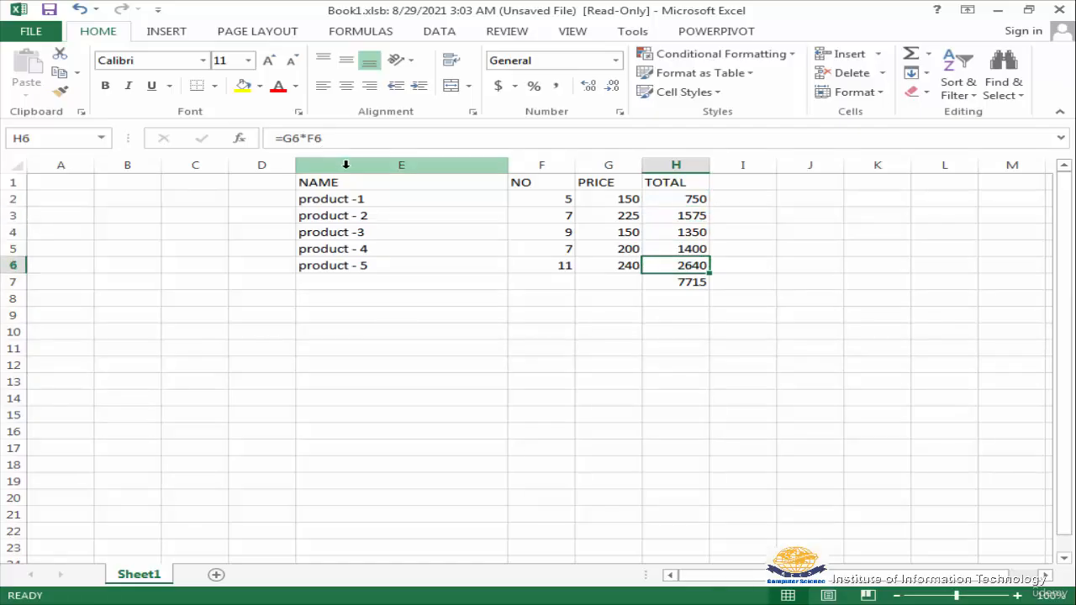
pyautogui.press('Down')
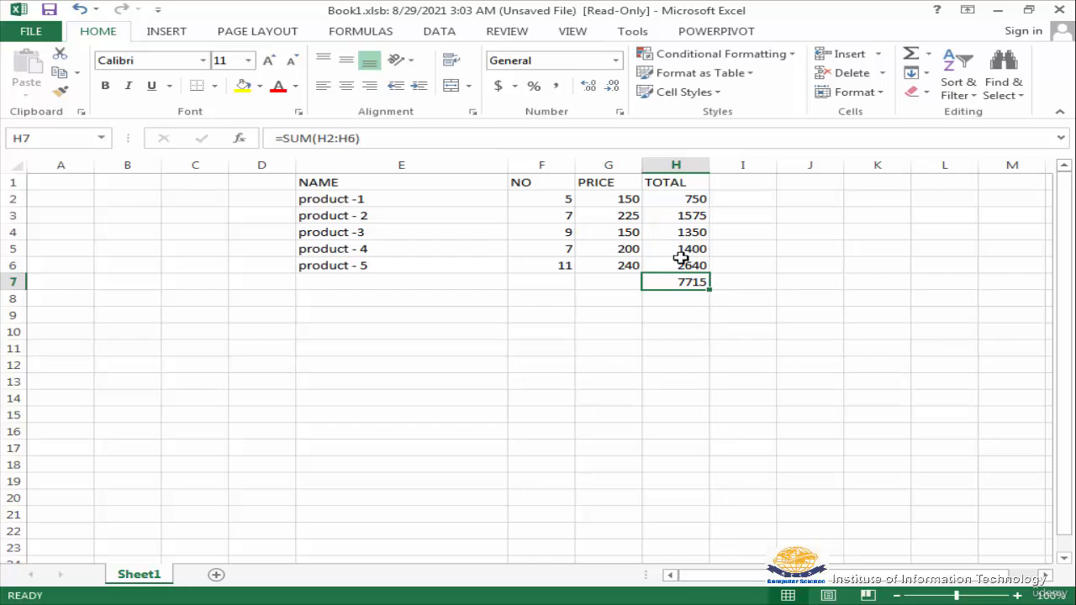
pyautogui.click(664, 202)
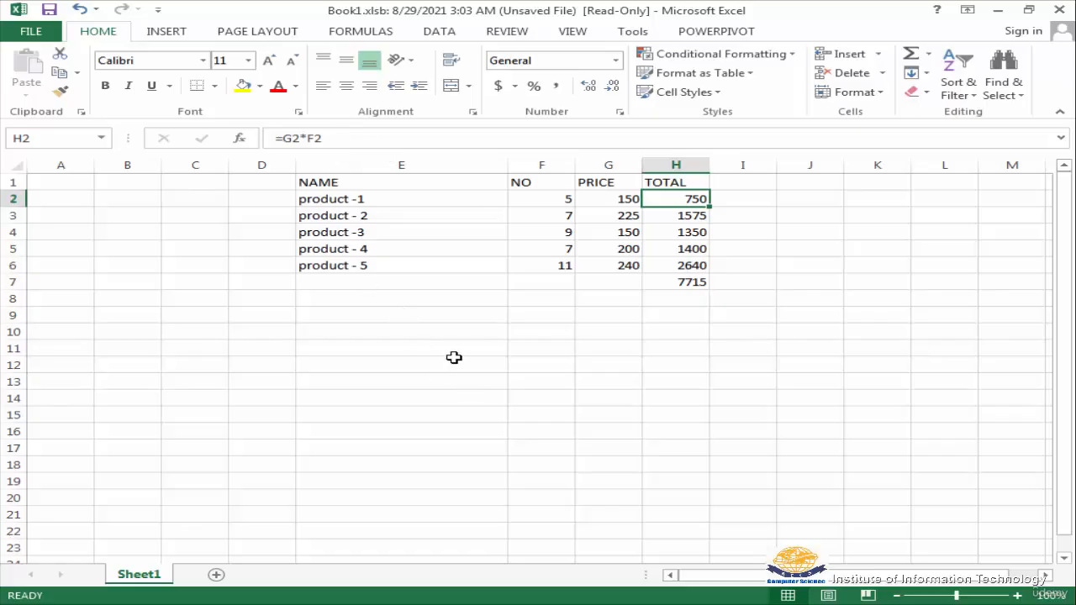
pyautogui.press('Down')
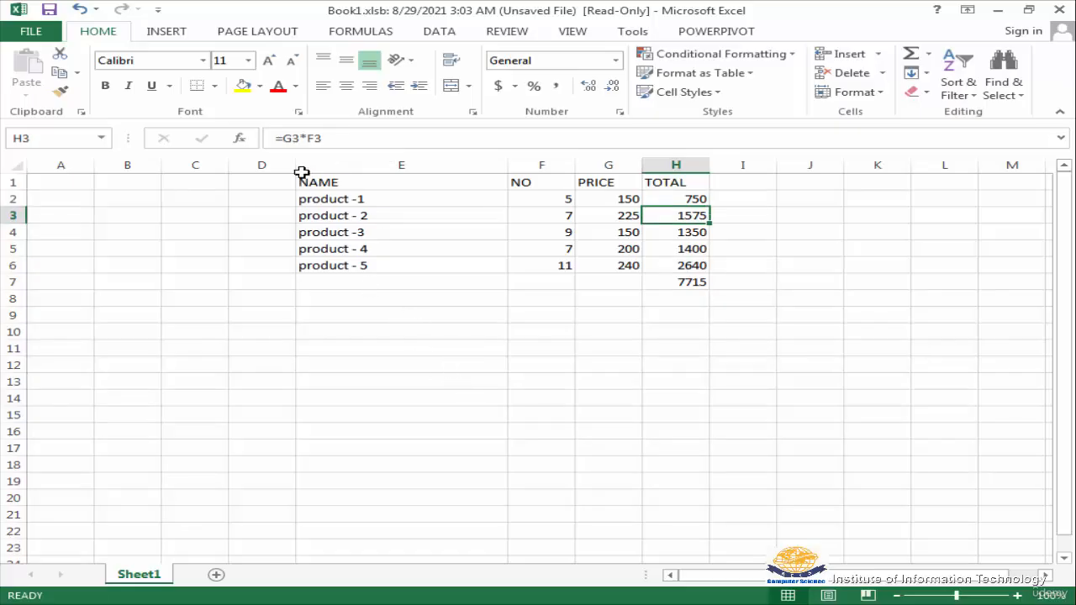
pyautogui.press('Down')
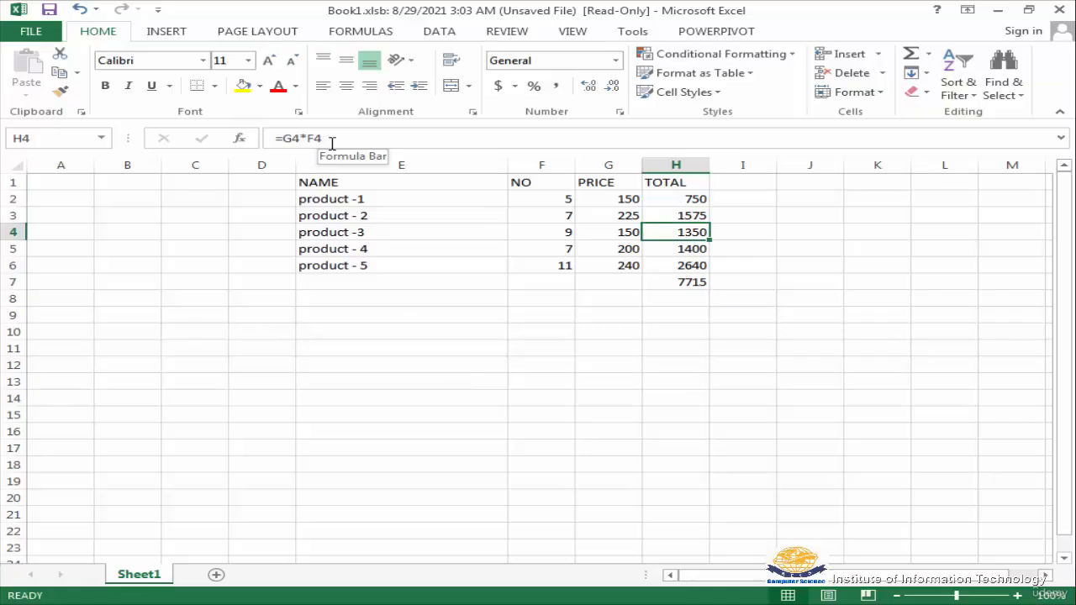
pyautogui.press('Down')
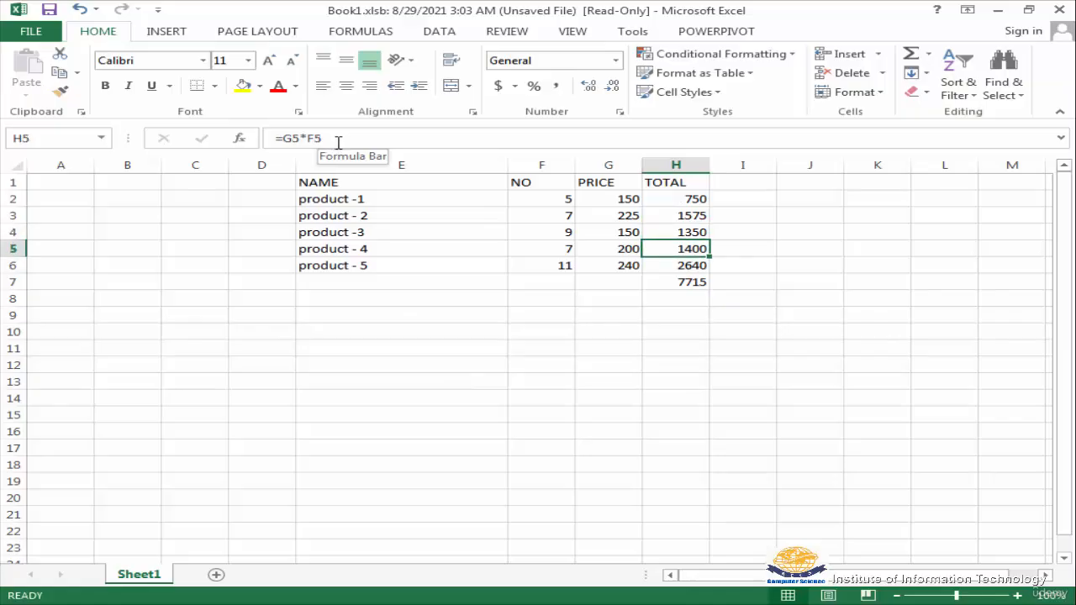
pyautogui.press('Down')
pyautogui.press('Down')
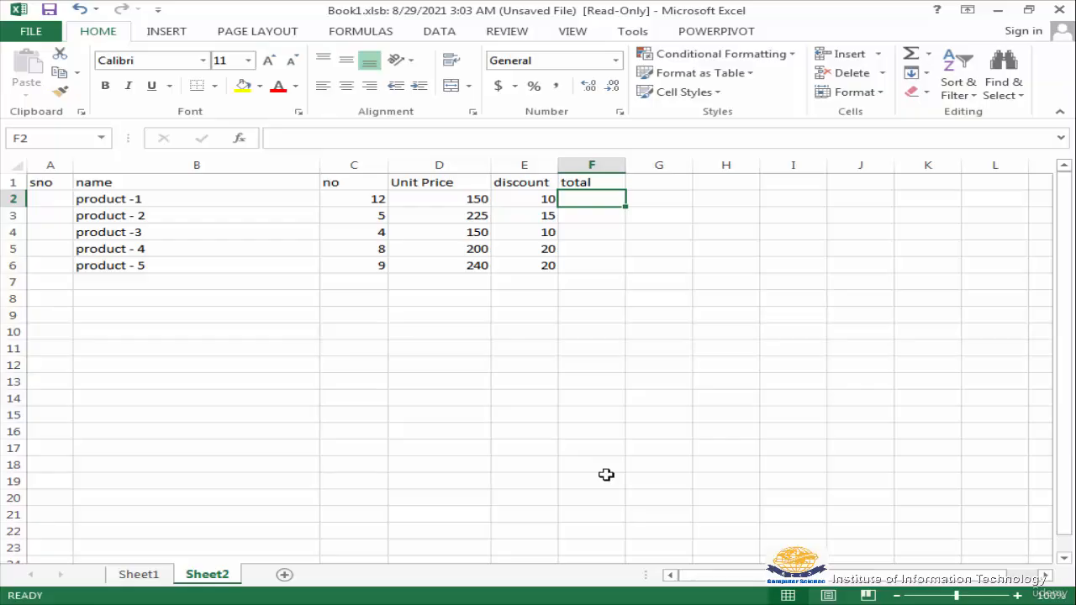
# Enter the formula =(D2-E2)*C2 in F2 to calculate the discounted total for product -1.
pyautogui.write('=')
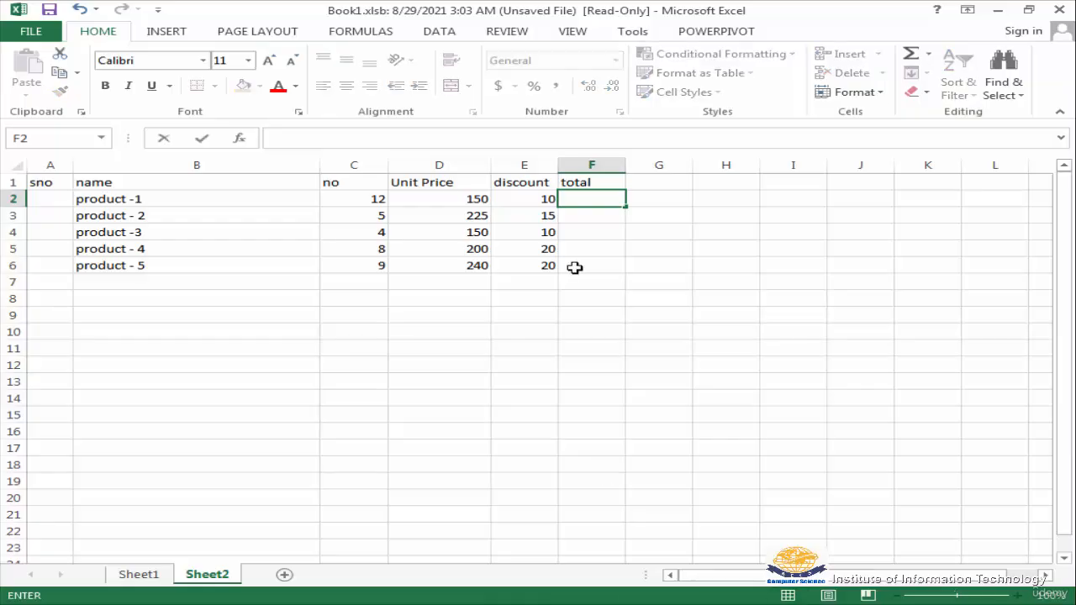
pyautogui.write('=')
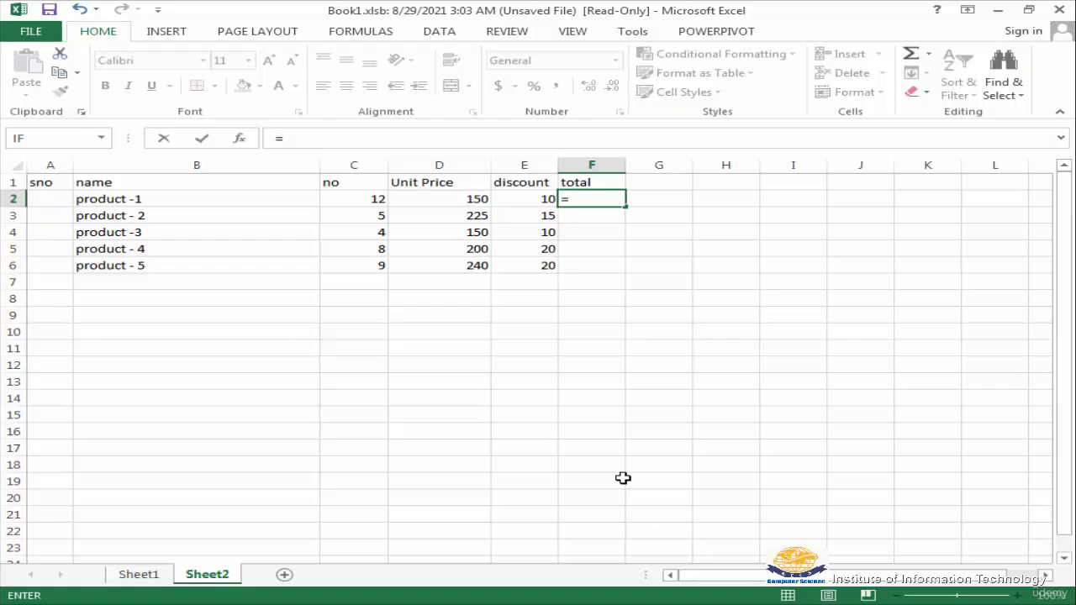
pyautogui.write('(')
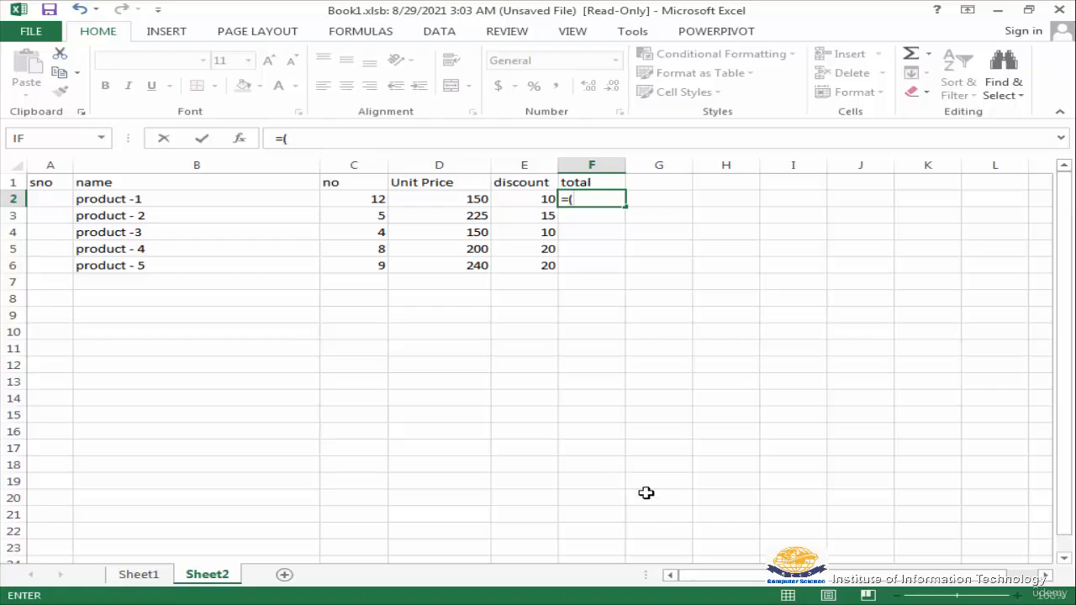
pyautogui.click(452, 198)
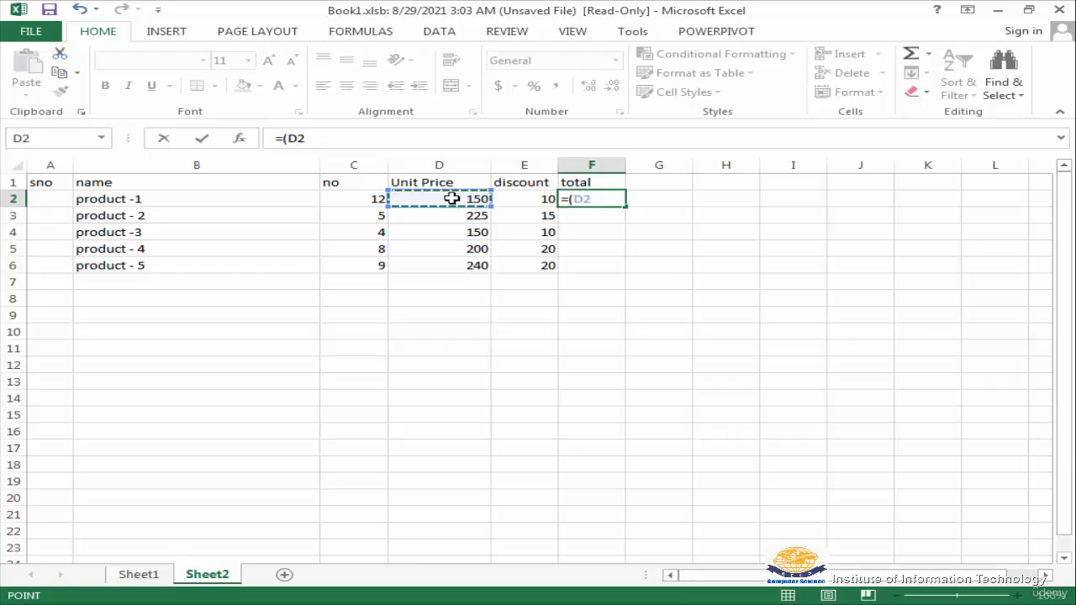
pyautogui.write('-')
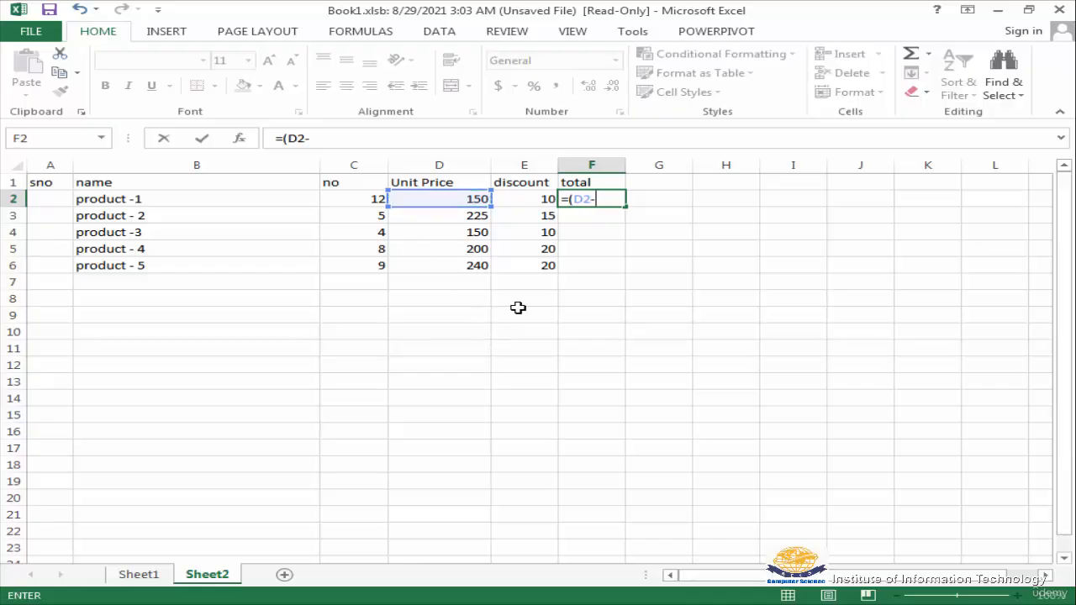
pyautogui.click(526, 199)
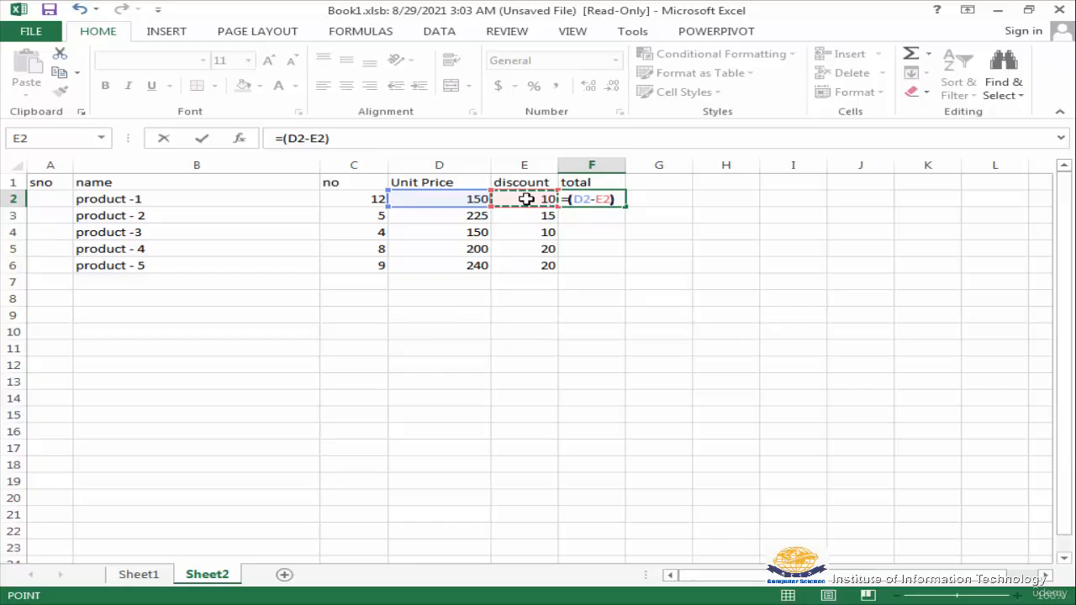
pyautogui.write(')')
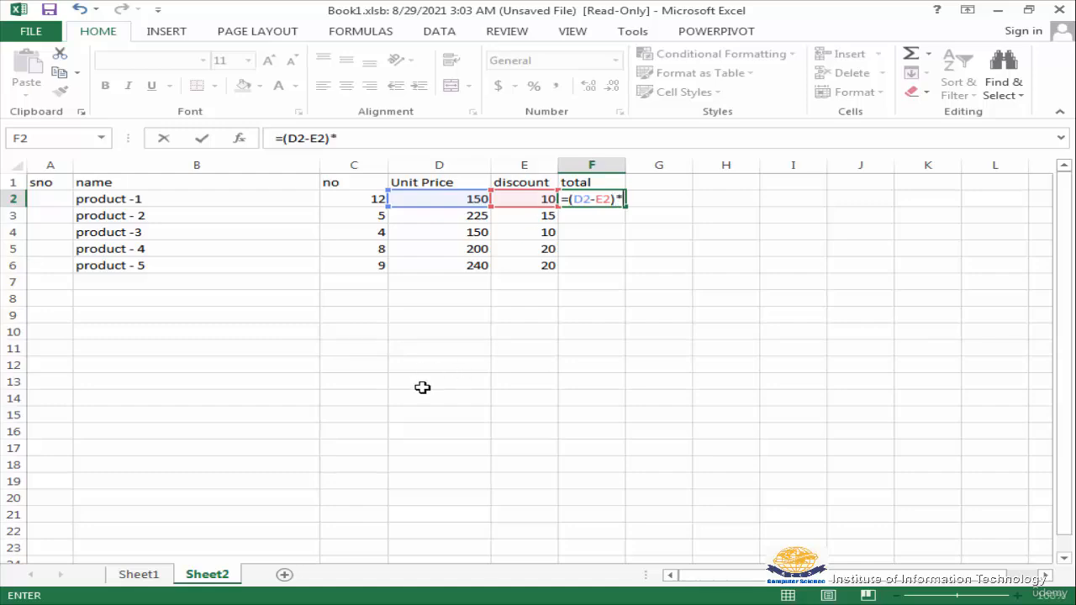
pyautogui.click(342, 198)
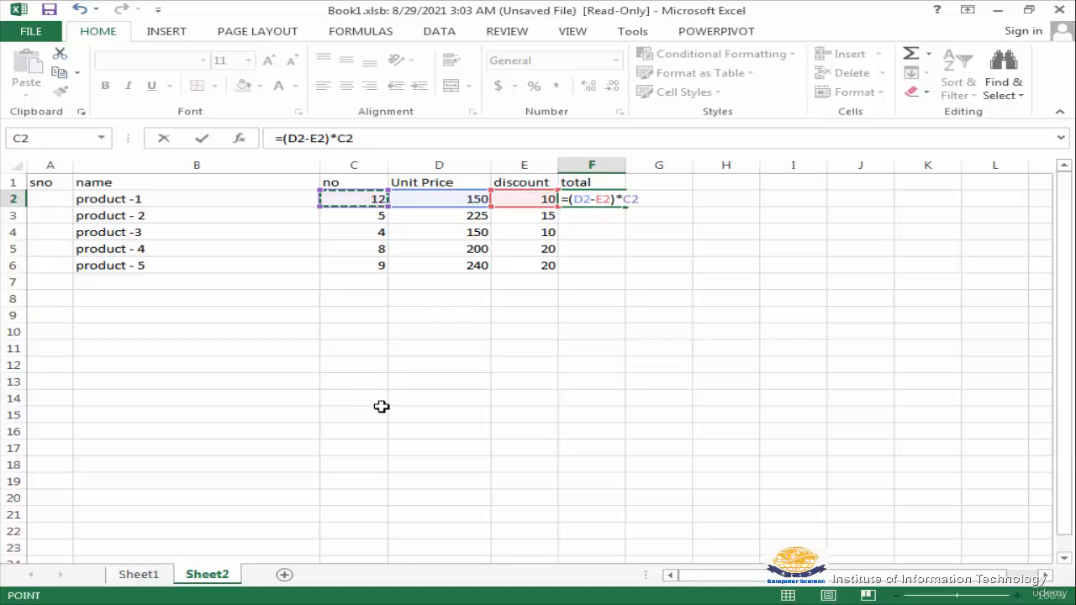
pyautogui.click(202, 141)
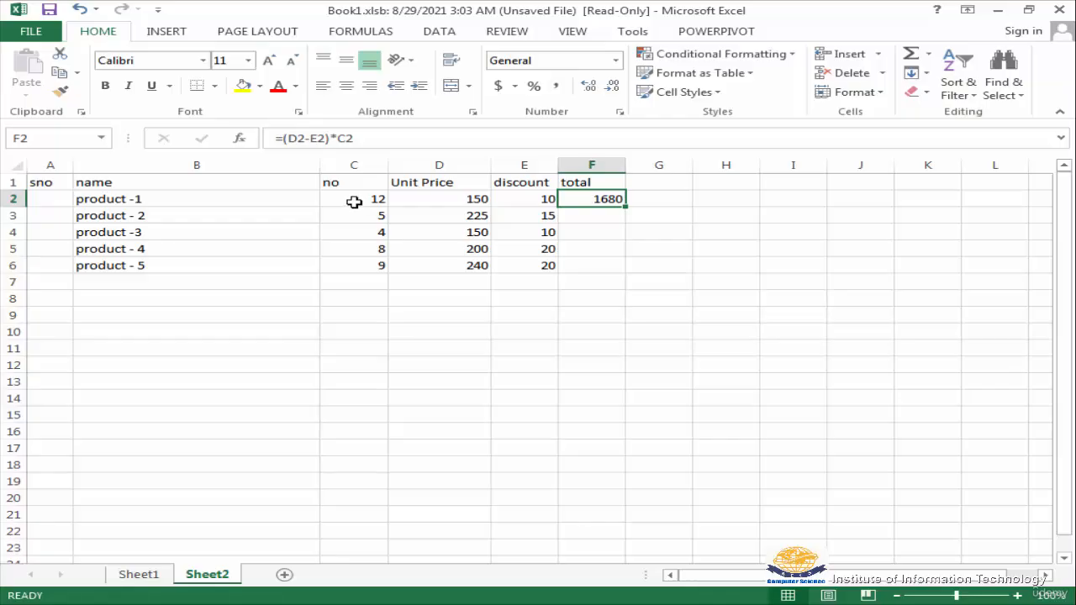
# Copy the total formula from F2 down to F6 and add an AutoSum for the filled totals.
pyautogui.press('Down')
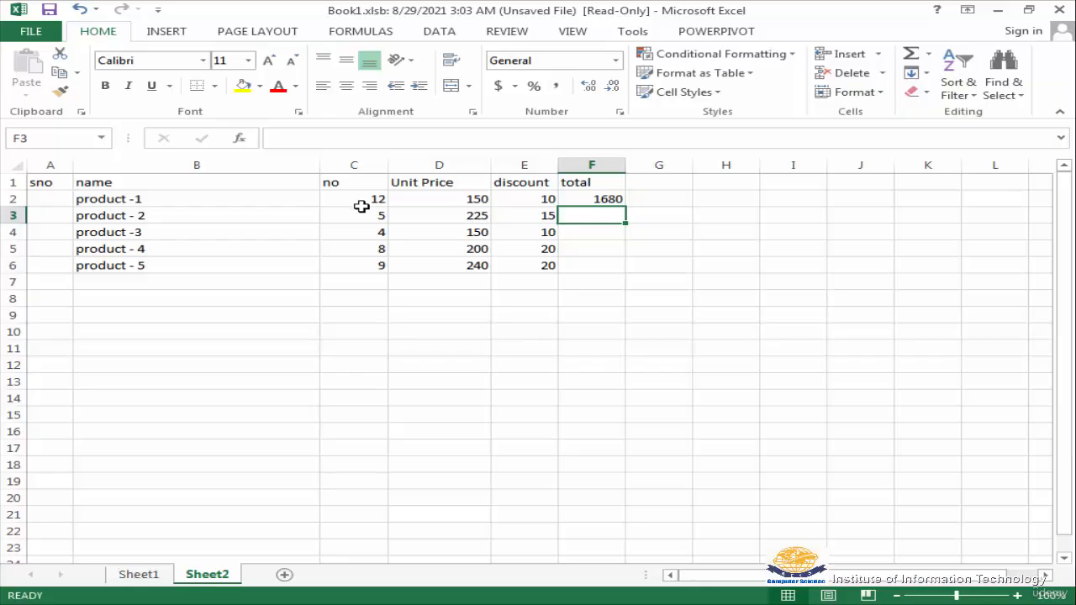
pyautogui.press('Up')
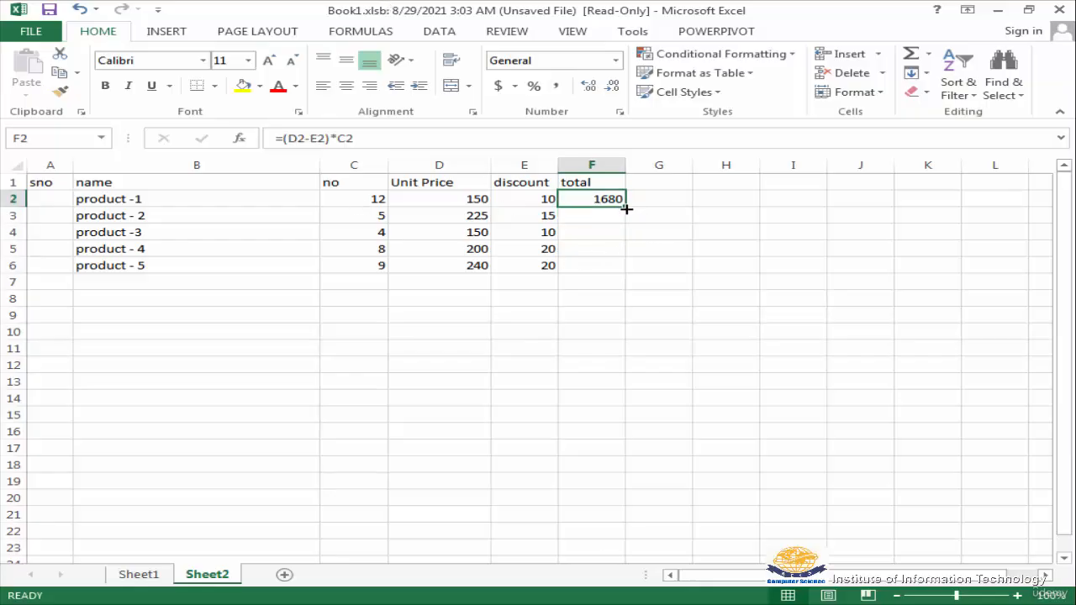
pyautogui.moveTo(625, 206); pyautogui.dragTo(620, 275)
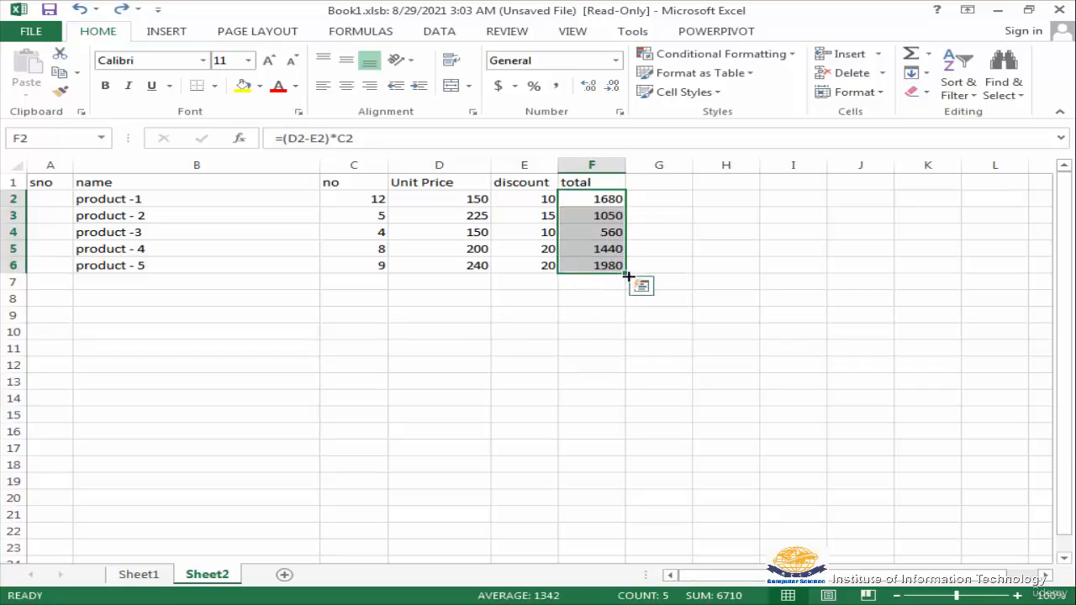
pyautogui.click(911, 55)
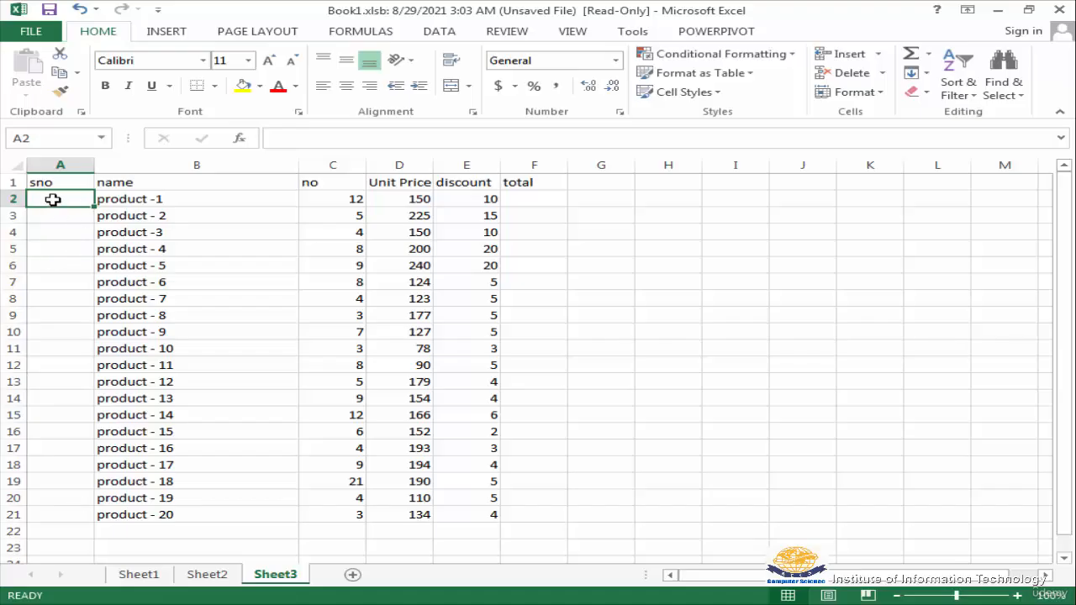
# Try numbering the sno column 1 to 20 by filling the series 1, 2 from A2:A3 down to A21, and undo it.
pyautogui.write('1')
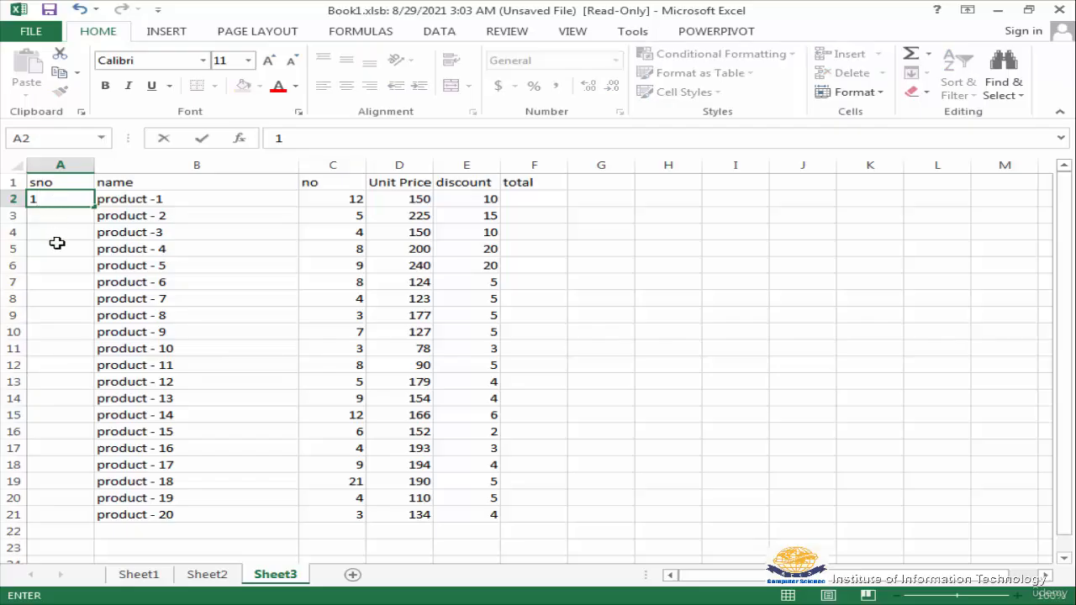
pyautogui.click(47, 217)
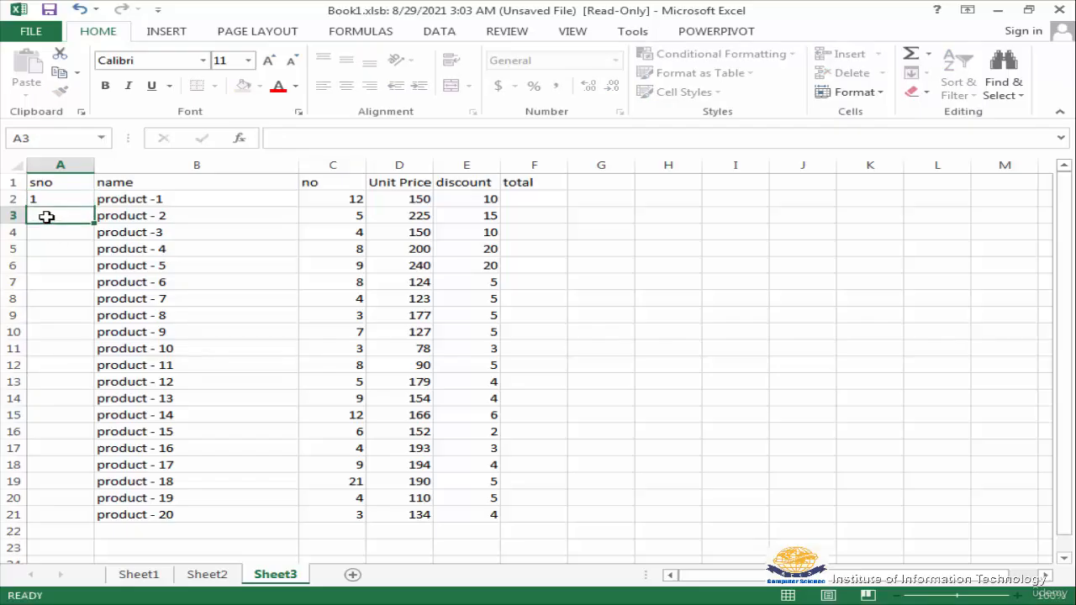
pyautogui.write('2')
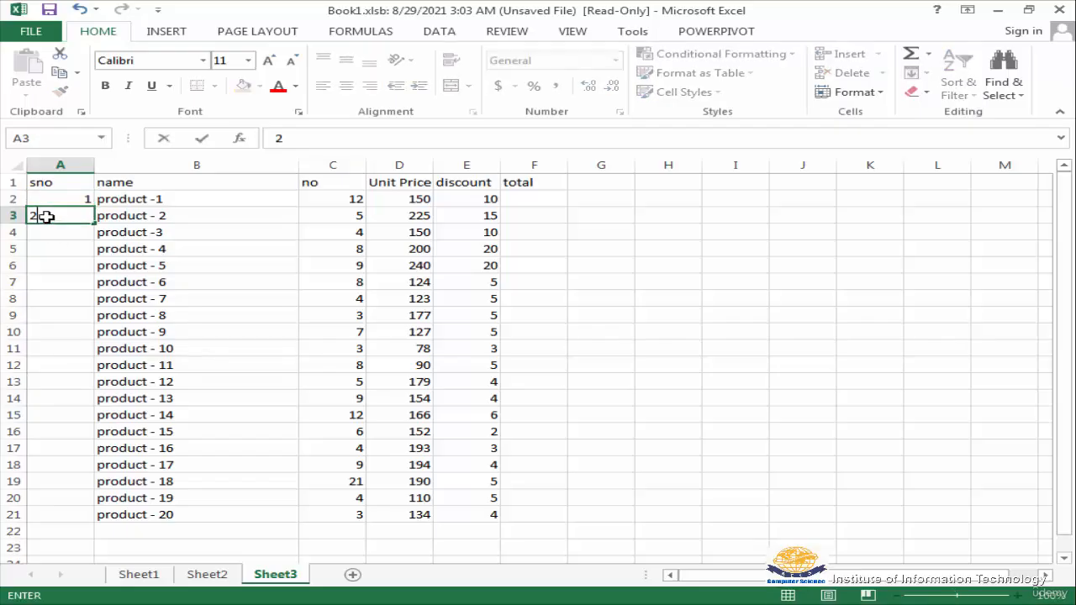
pyautogui.moveTo(55, 198); pyautogui.dragTo(53, 215)
pyautogui.moveTo(53, 215); pyautogui.dragTo(50, 213)
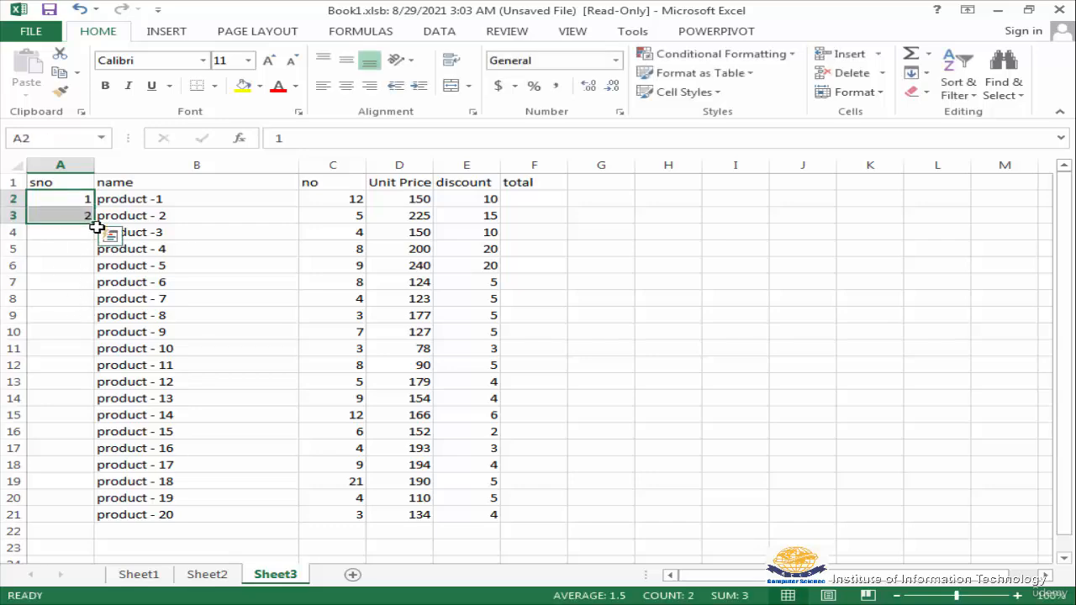
pyautogui.moveTo(95, 225); pyautogui.dragTo(107, 521)
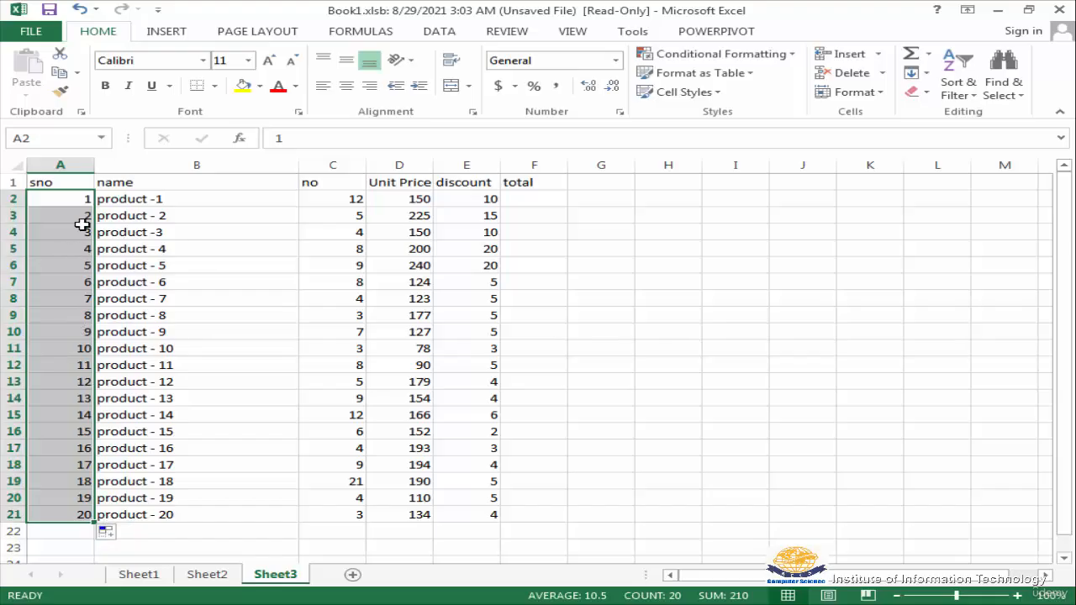
pyautogui.hotkey('ctrl', 'z')
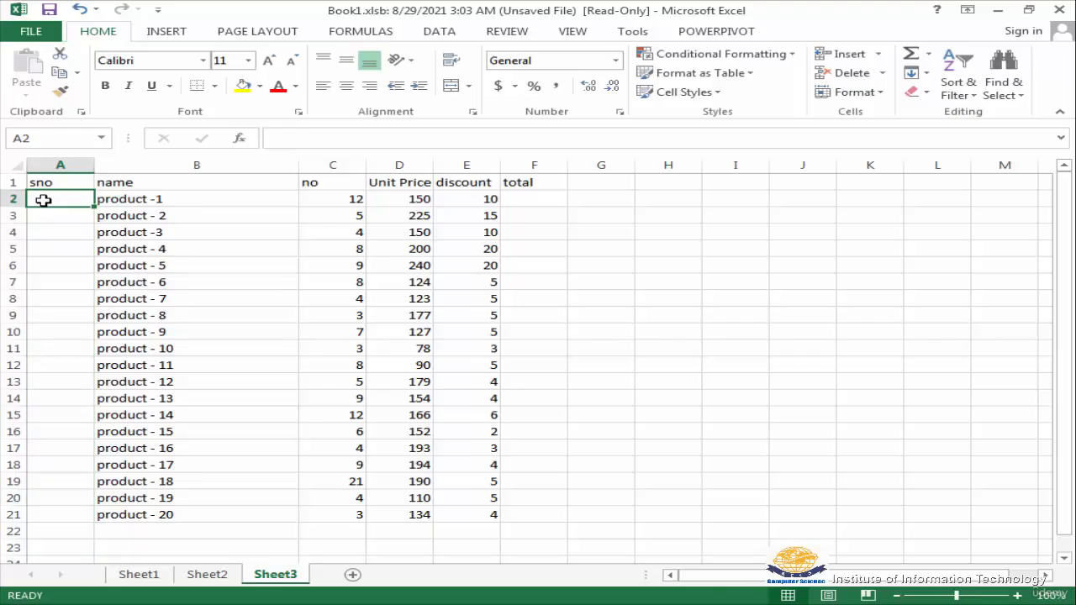
# Enter s-001 in A2 and fill the serial codes down the sno column to A21.
pyautogui.write('s')
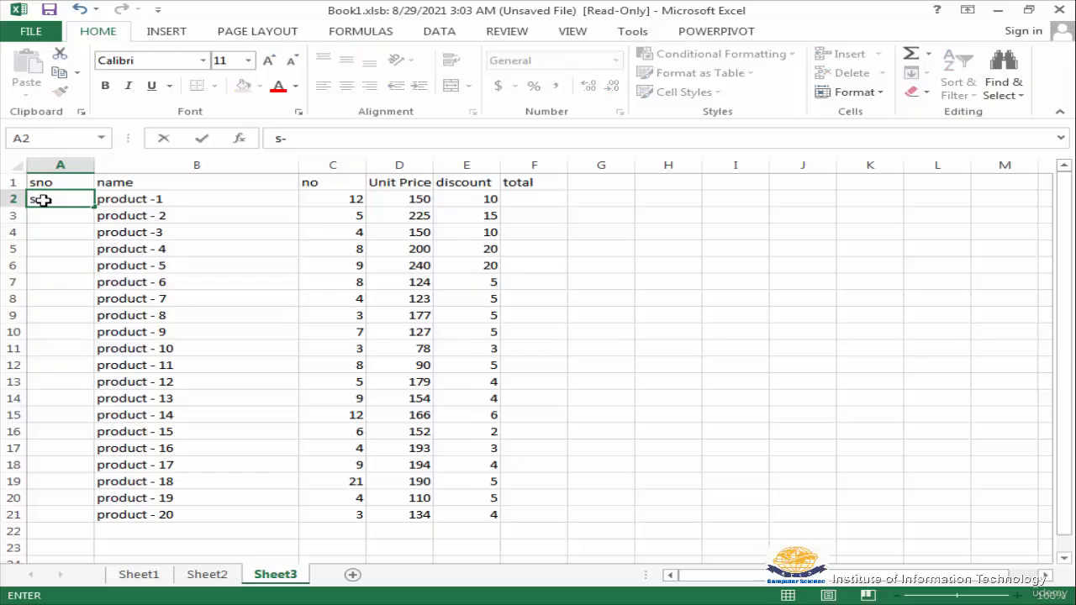
pyautogui.write('-001')
pyautogui.moveTo(93, 207); pyautogui.dragTo(103, 522)
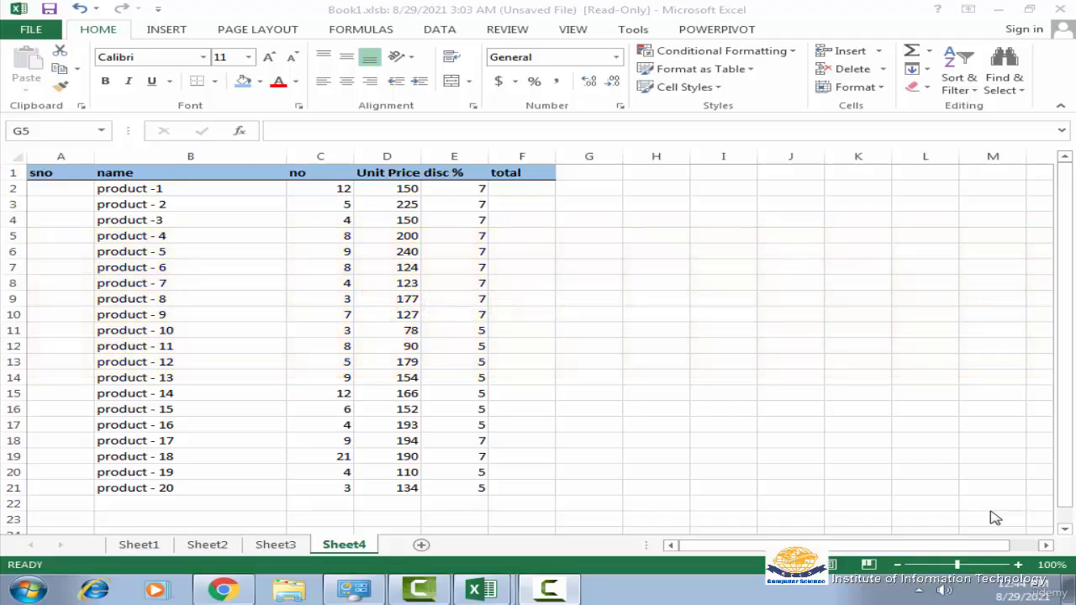
# Insert a new sheet column between the disc % and total columns.
pyautogui.moveTo(548, 591)
pyautogui.click(515, 219)
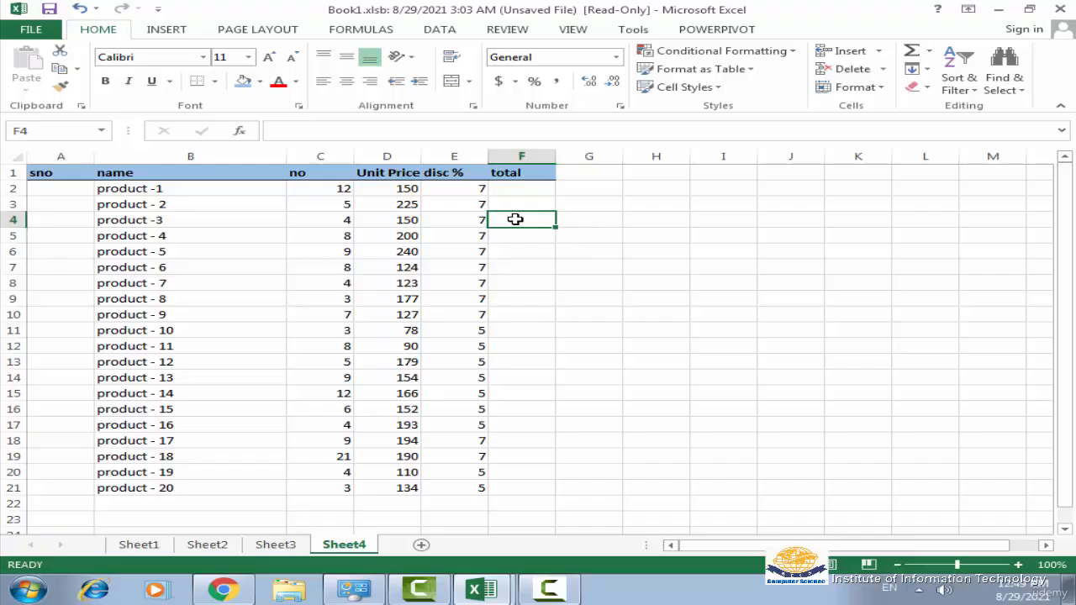
pyautogui.click(880, 52)
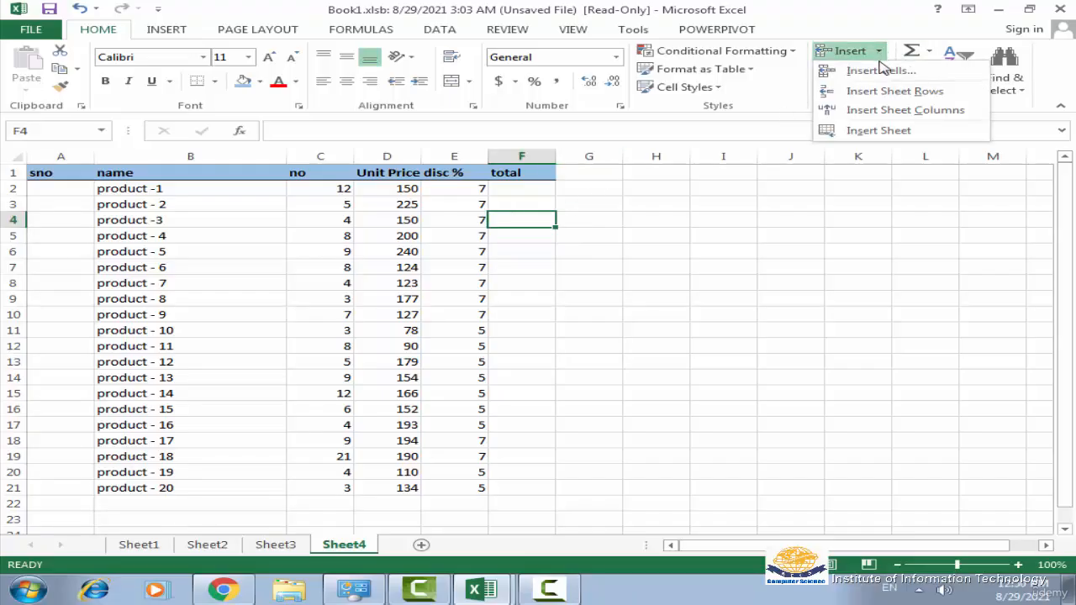
pyautogui.click(897, 118)
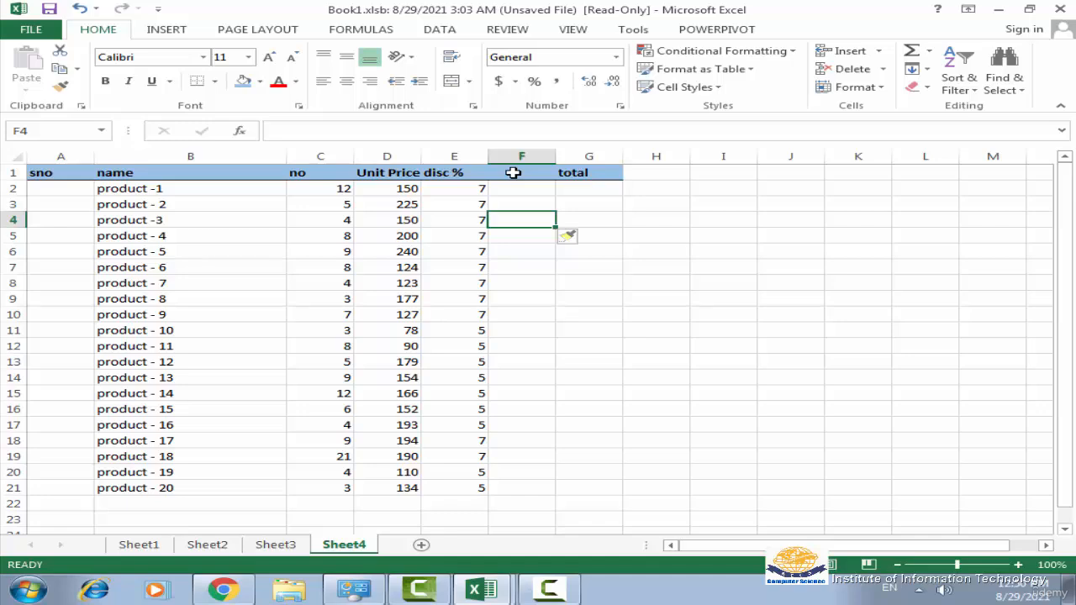
# Enter the header discount in F1 for the inserted column.
pyautogui.click(513, 172)
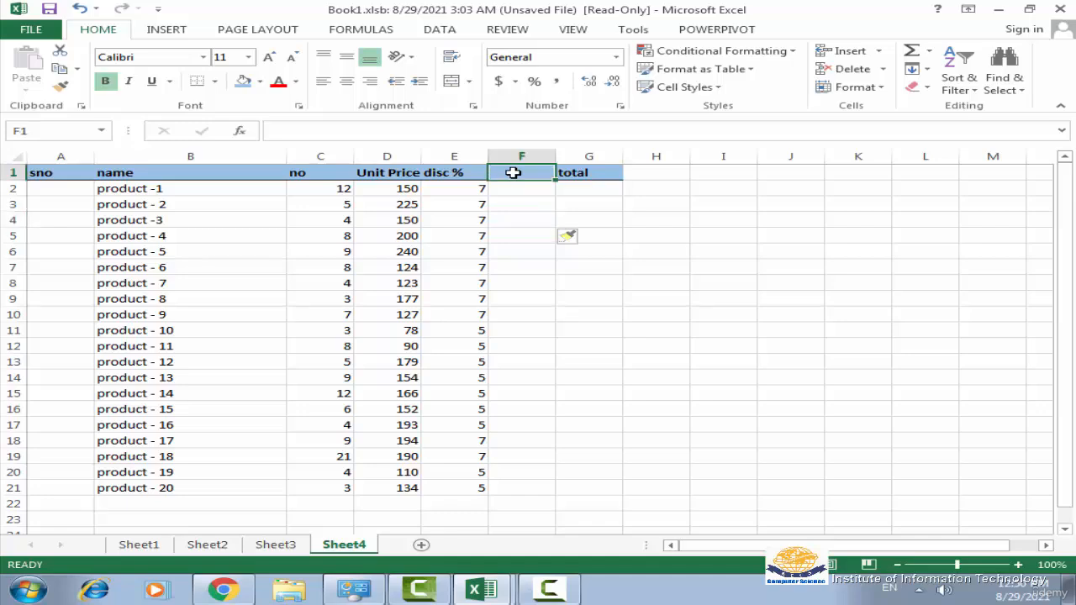
pyautogui.write('dis')
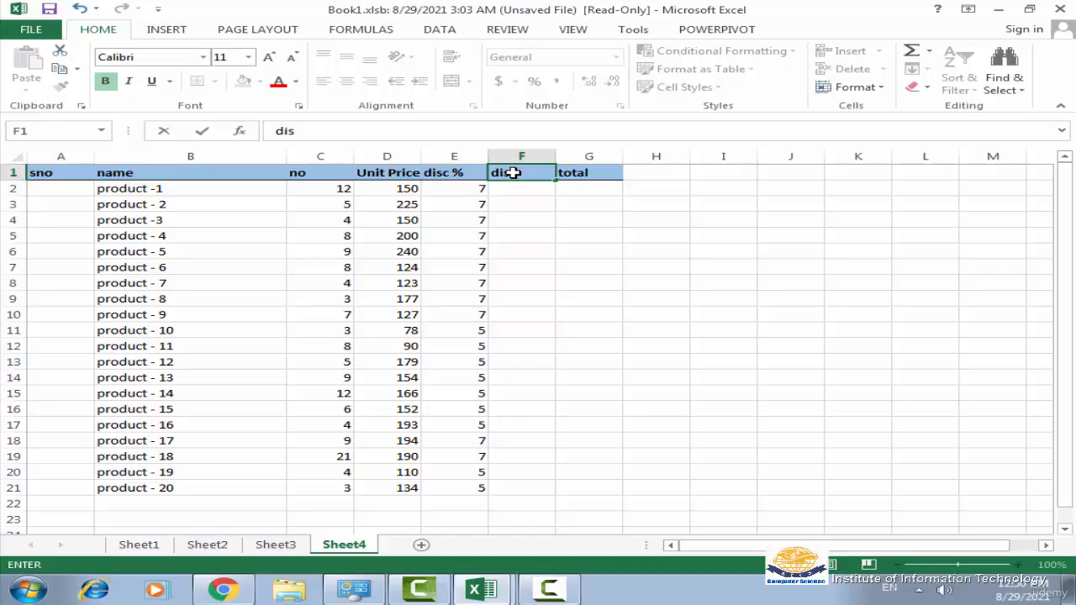
pyautogui.write('count')
pyautogui.press('Return')
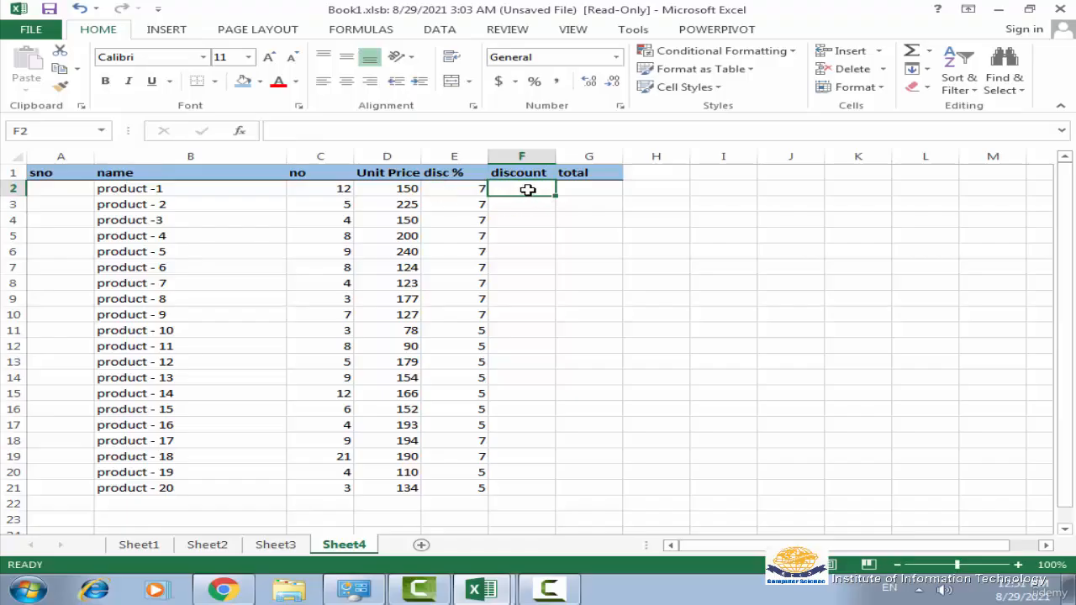
# Enter the formula =D2*E2% in F2 to calculate the first product's discount.
pyautogui.write('=')
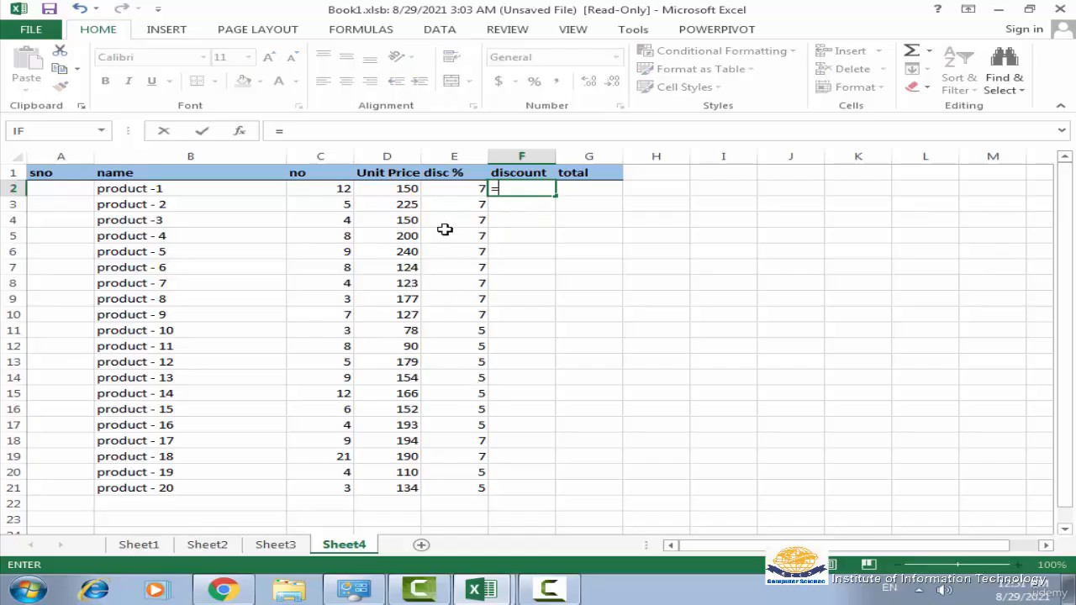
pyautogui.click(393, 188)
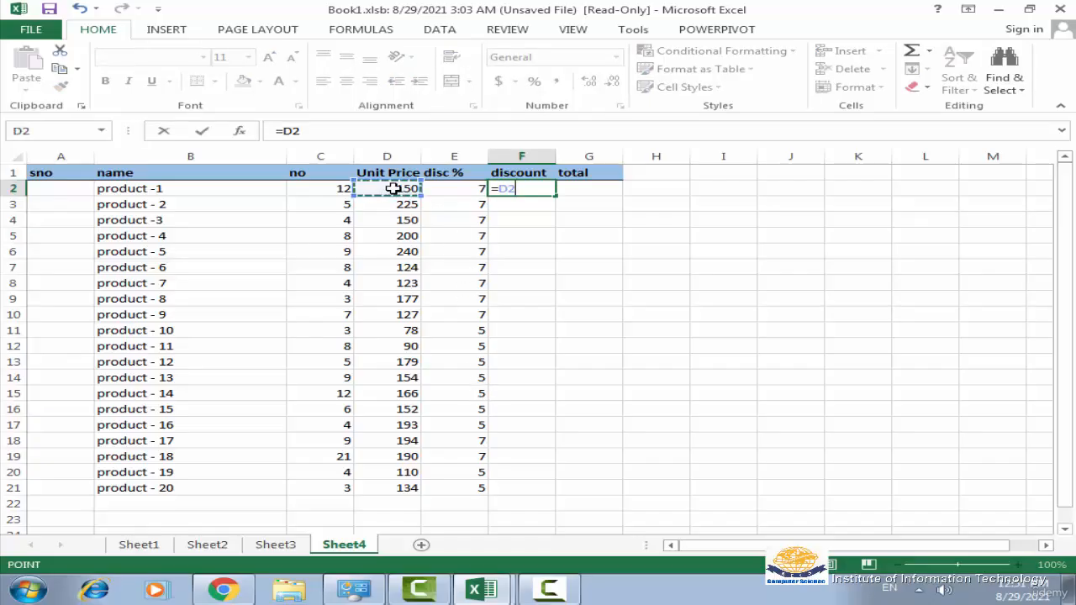
pyautogui.write('*')
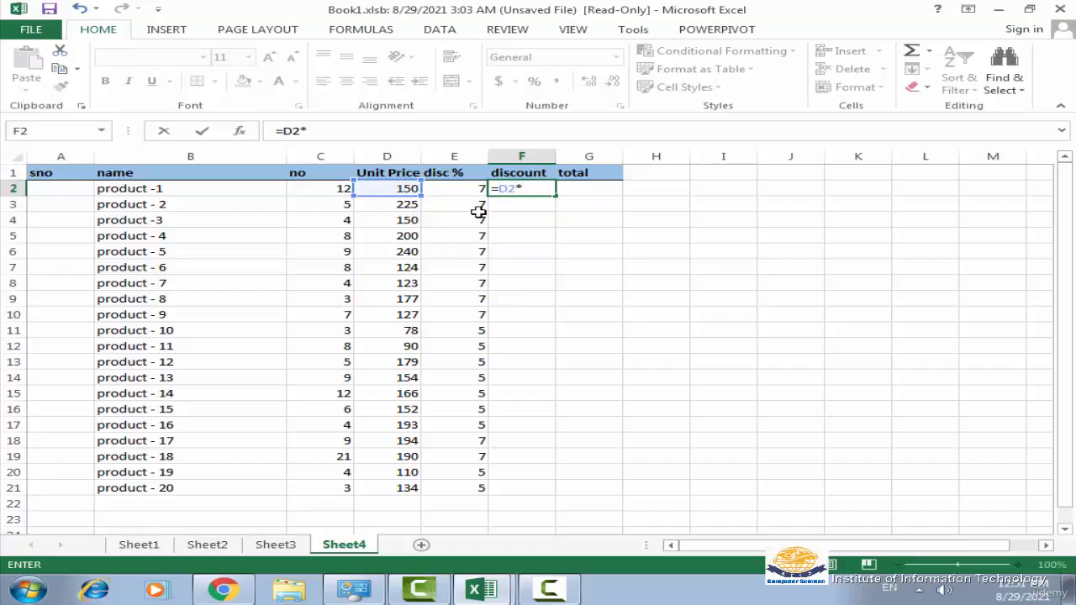
pyautogui.click(464, 190)
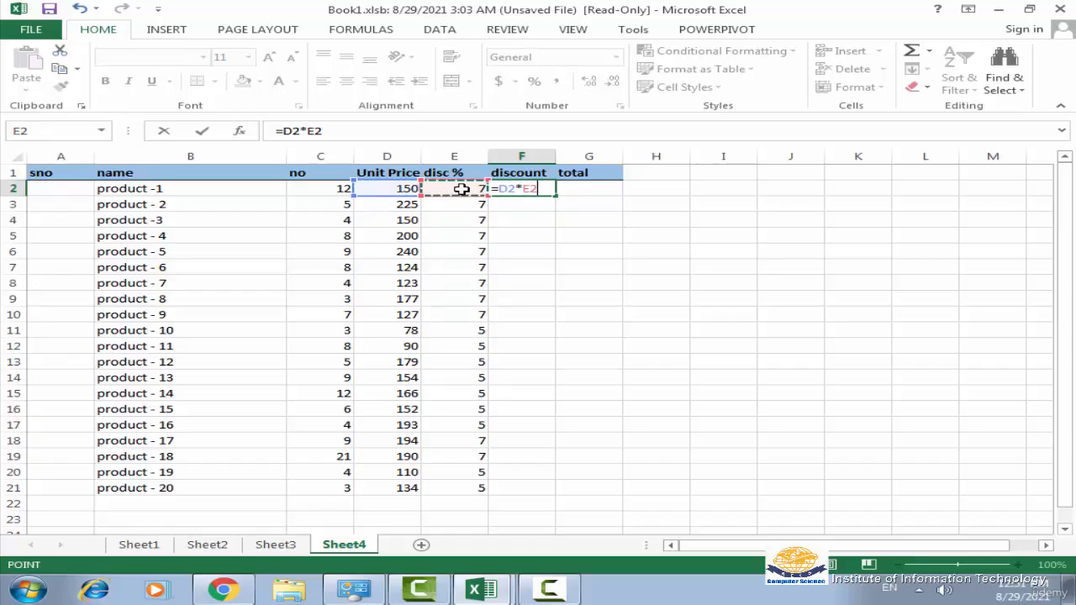
pyautogui.write('%')
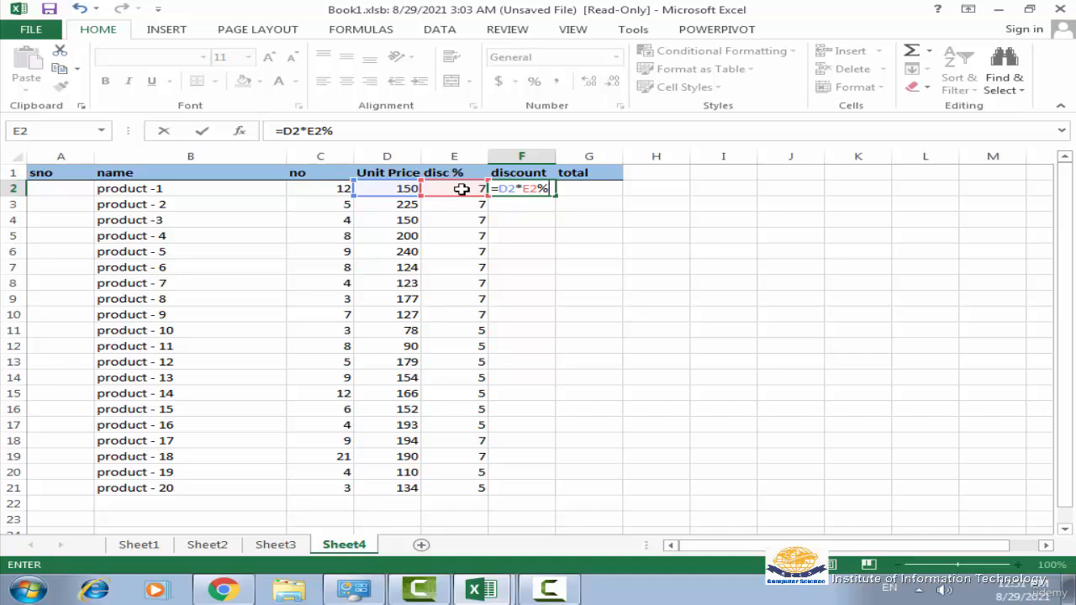
pyautogui.click(203, 132)
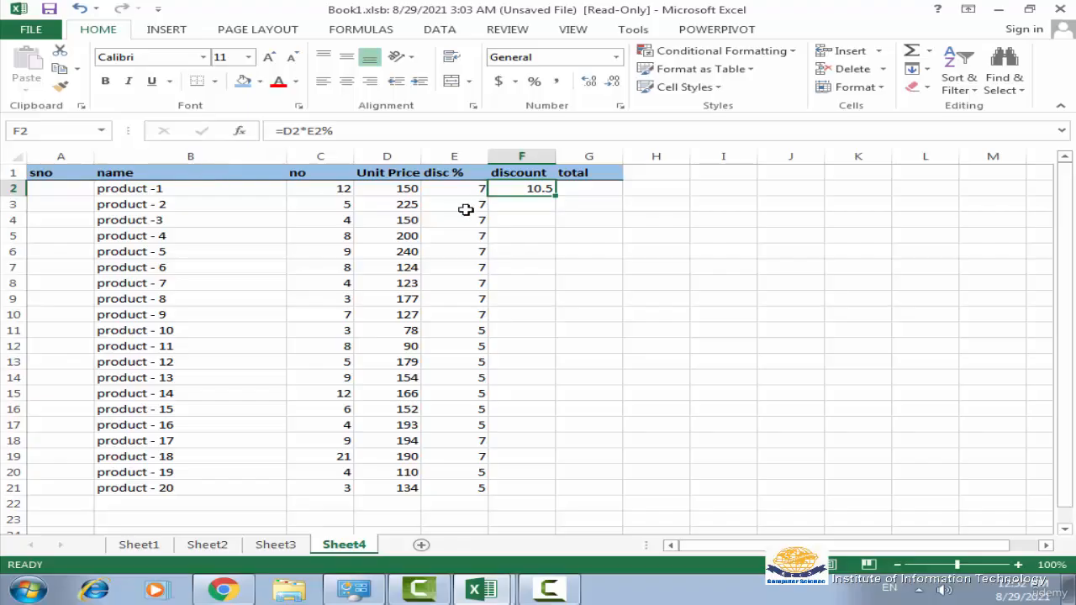
# Fill the discount formula from F2 down to F21 and show the column with two decimal places.
pyautogui.moveTo(556, 199); pyautogui.dragTo(547, 496)
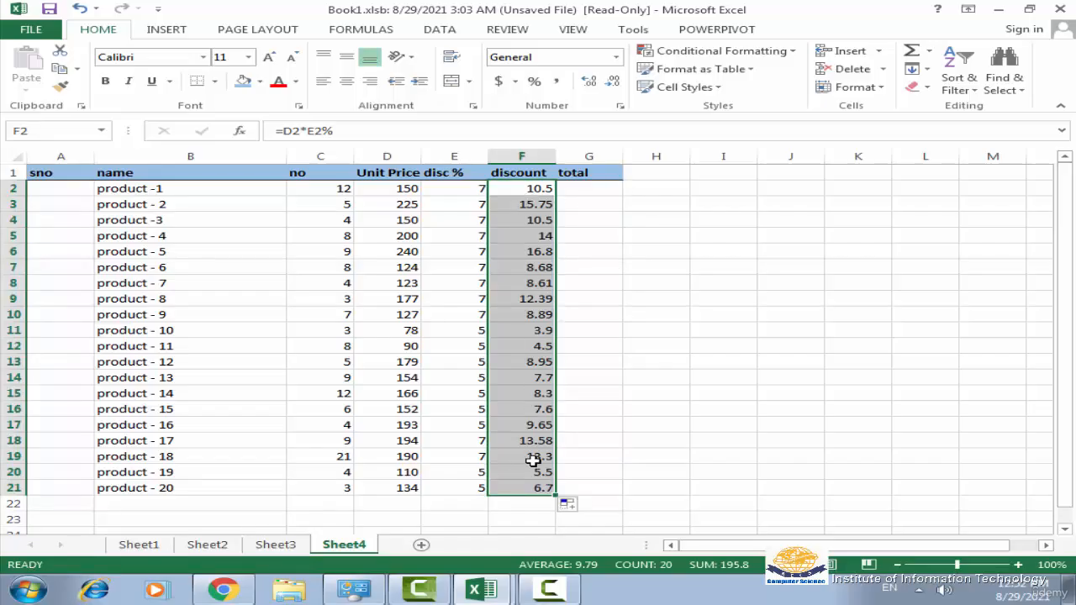
pyautogui.click(590, 83)
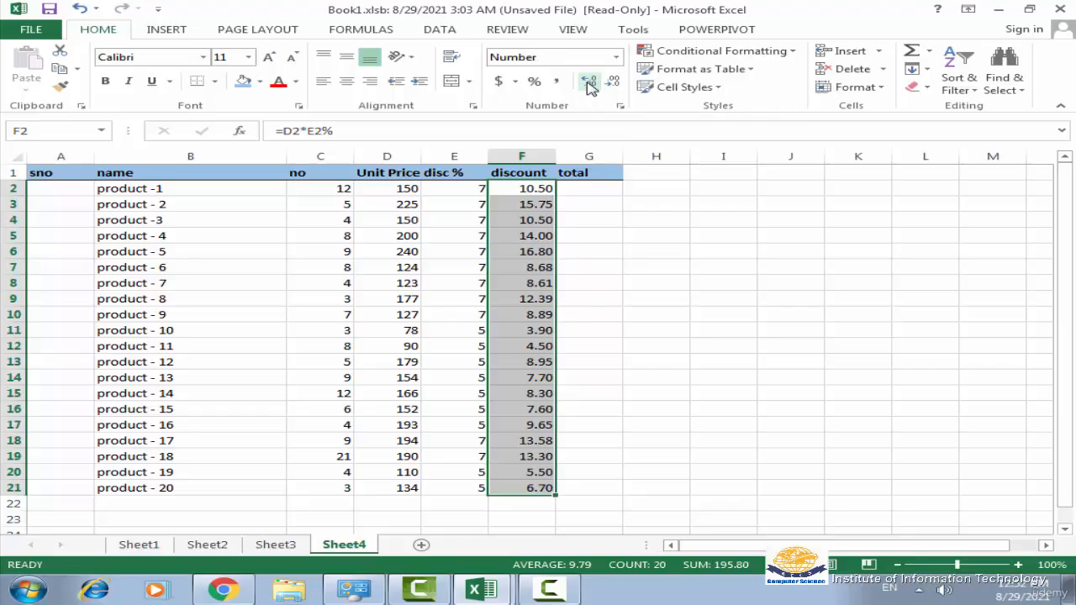
# Calculate the total in G2 with =(D2-F2)*C2 and fill the formula down to G21.
pyautogui.click(580, 189)
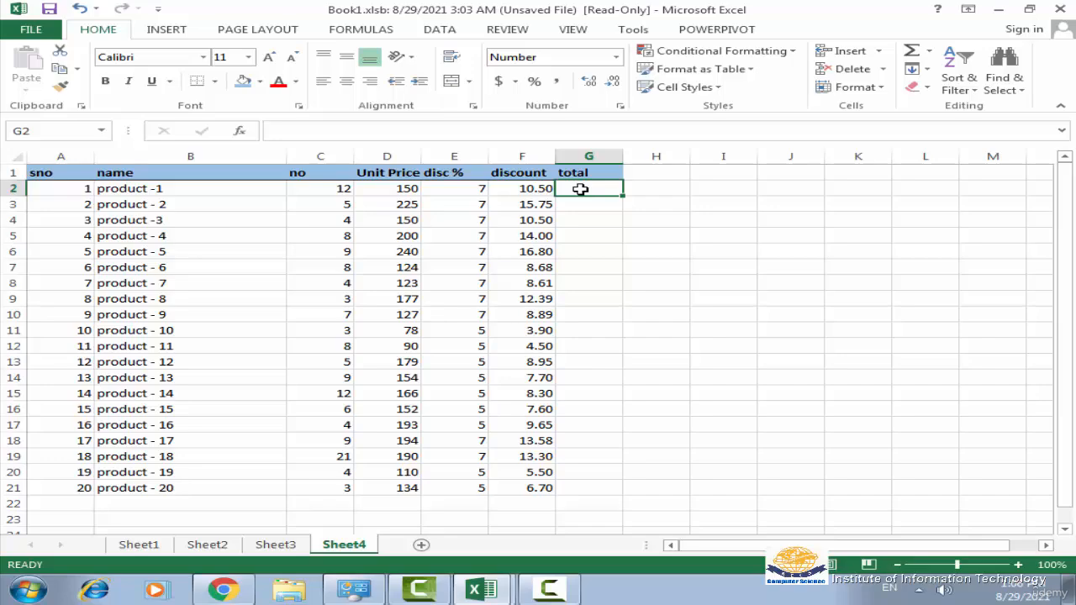
pyautogui.write('=')
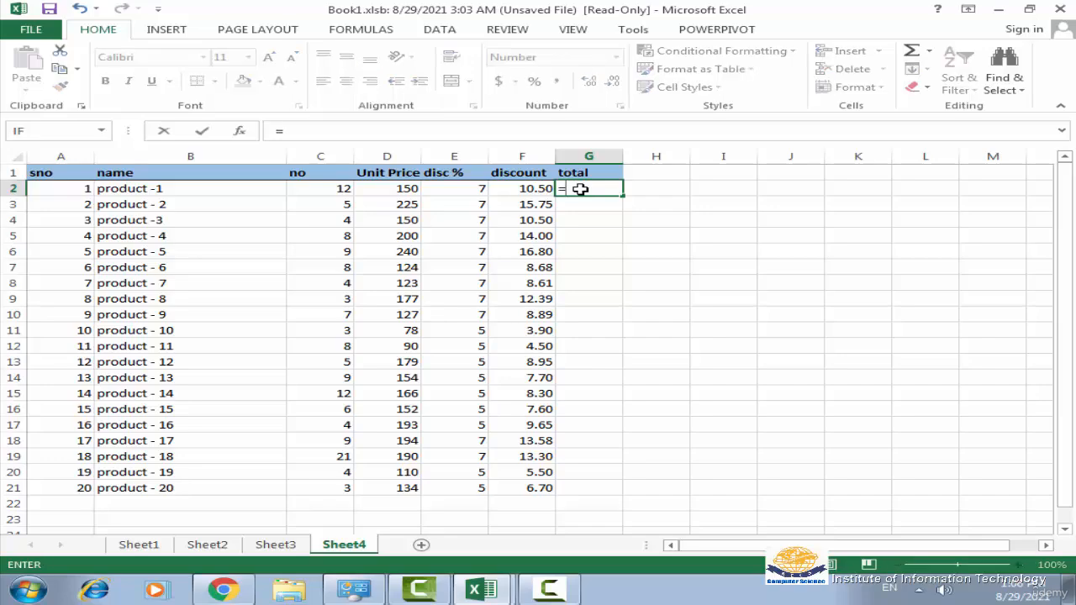
pyautogui.write('(')
pyautogui.click(393, 191)
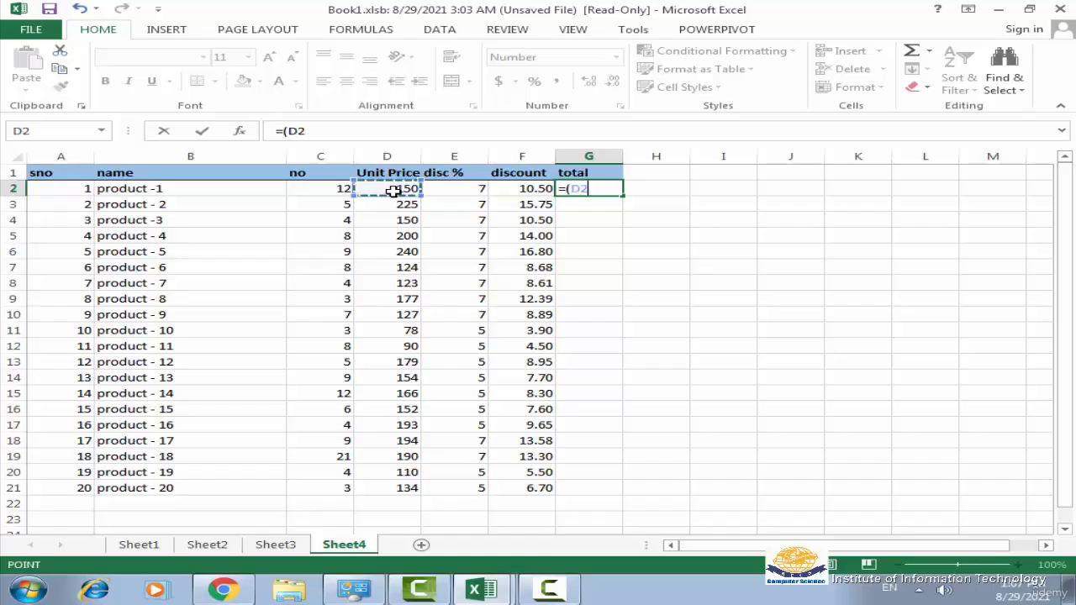
pyautogui.write('-')
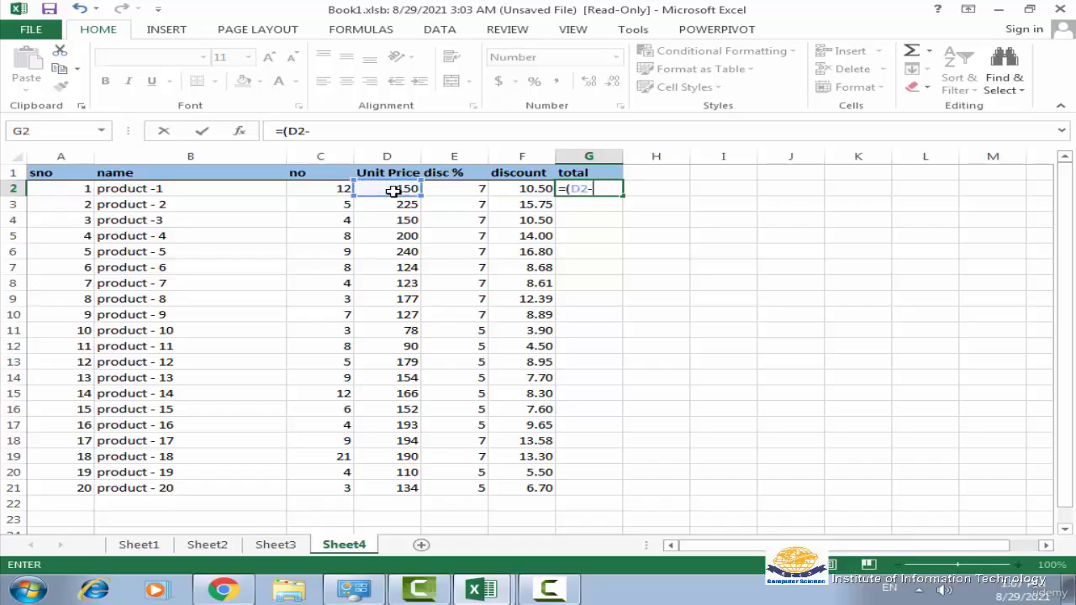
pyautogui.click(515, 187)
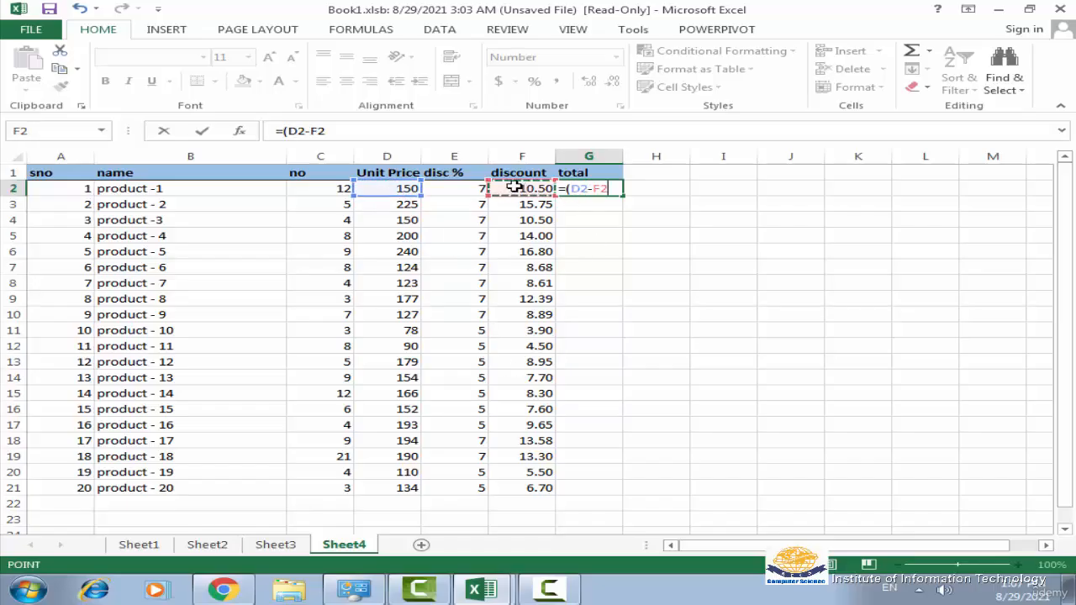
pyautogui.write(')*')
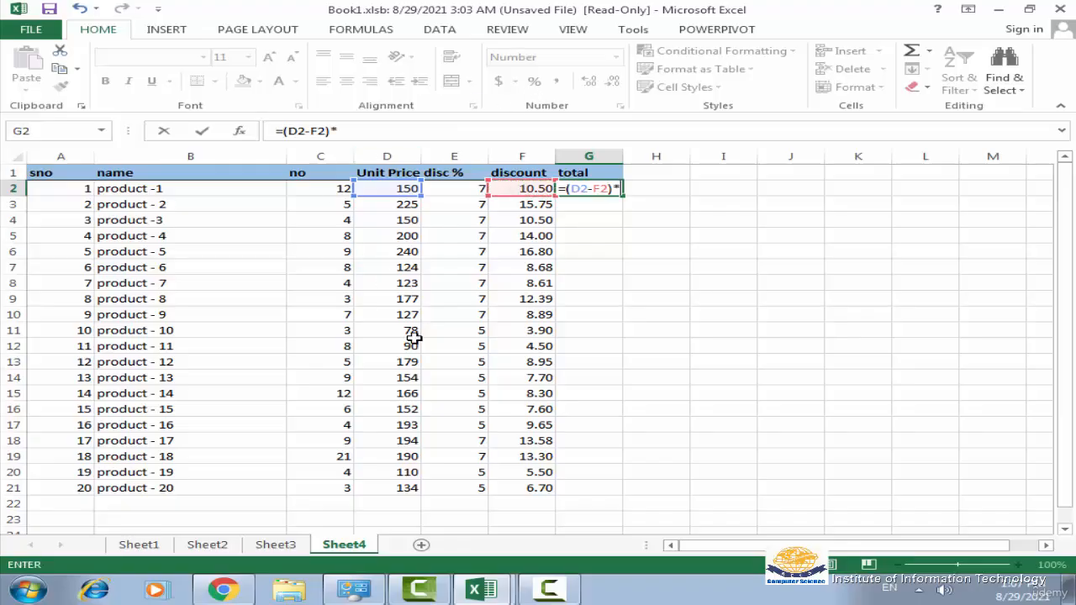
pyautogui.click(317, 187)
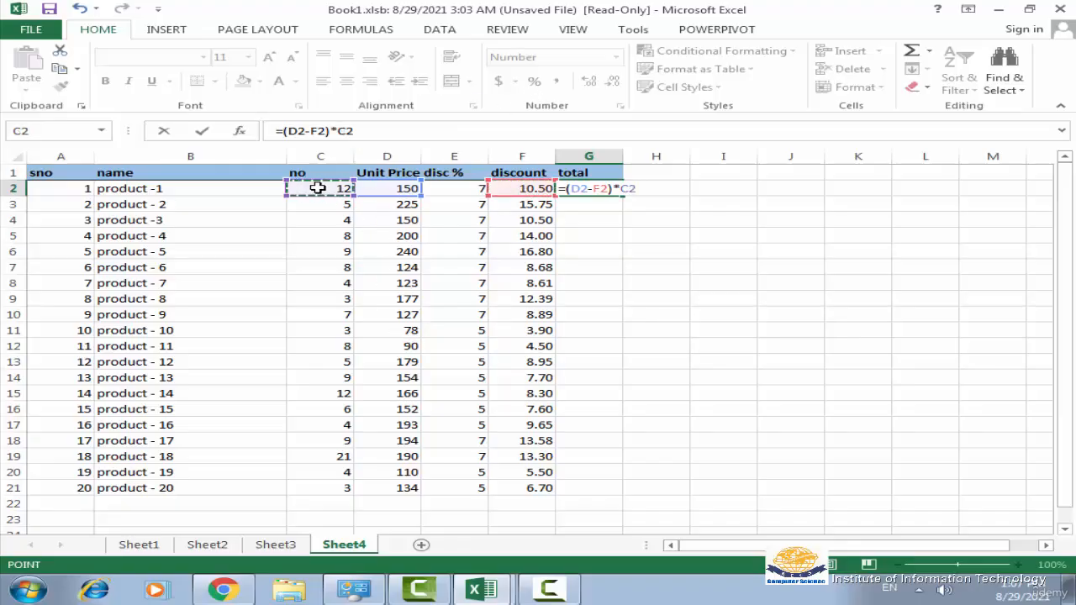
pyautogui.press('Return')
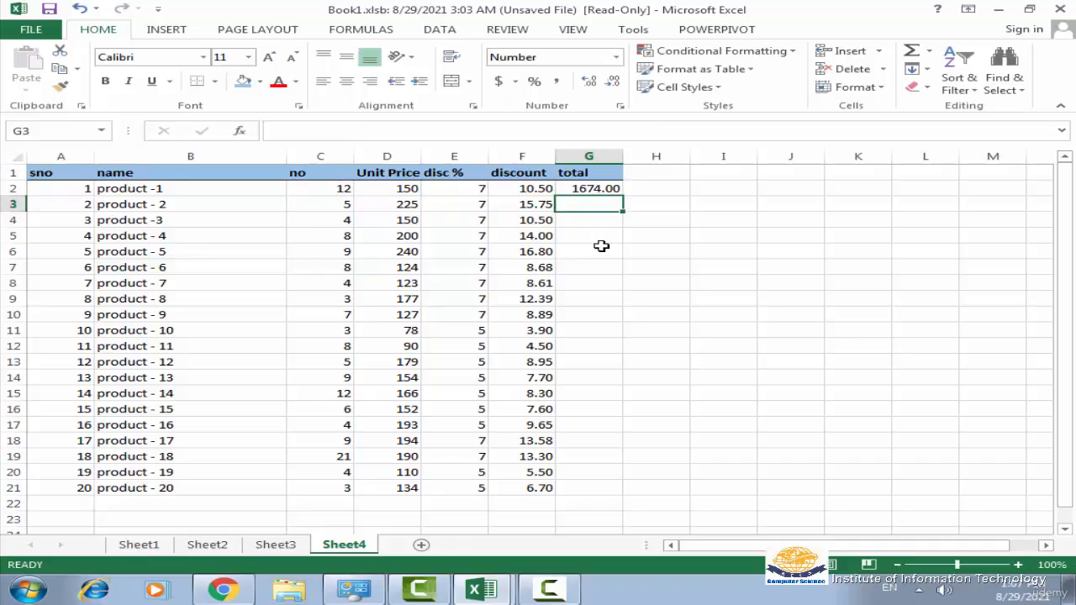
pyautogui.click(592, 189)
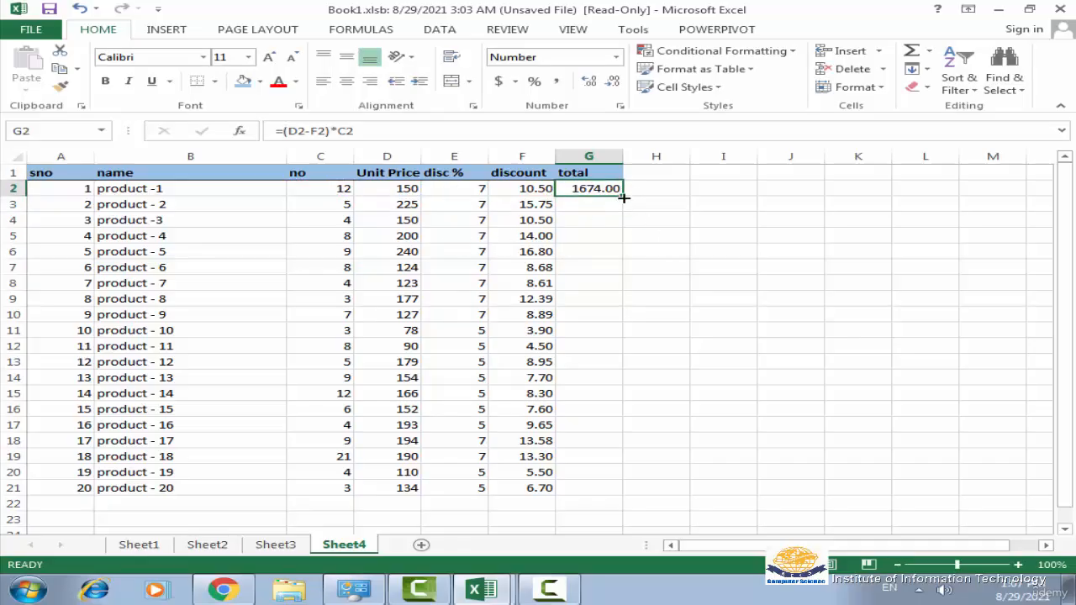
pyautogui.moveTo(624, 198); pyautogui.dragTo(621, 492)
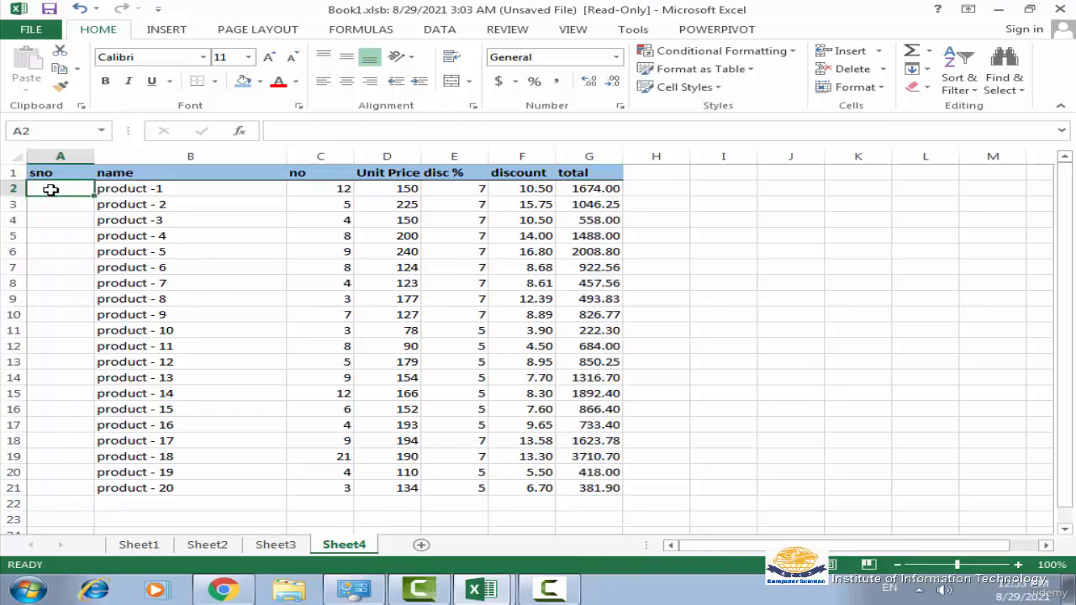
# Enter 1 in A2 and 2 in A3, and fill the number series down the sno column to A21.
pyautogui.write('1')
pyautogui.press('Return')
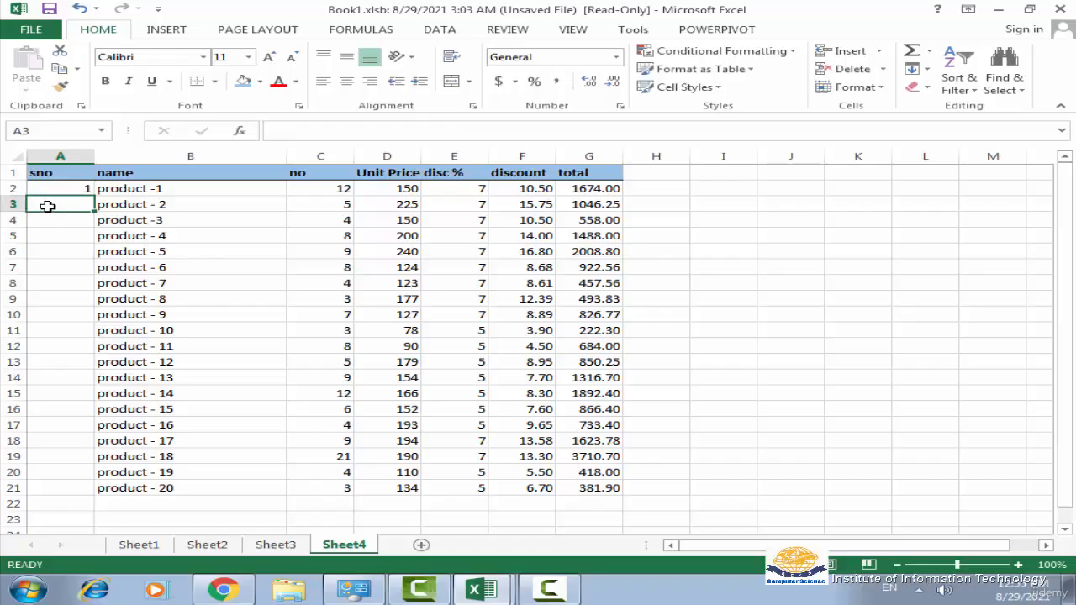
pyautogui.write('2')
pyautogui.moveTo(64, 188); pyautogui.dragTo(58, 205)
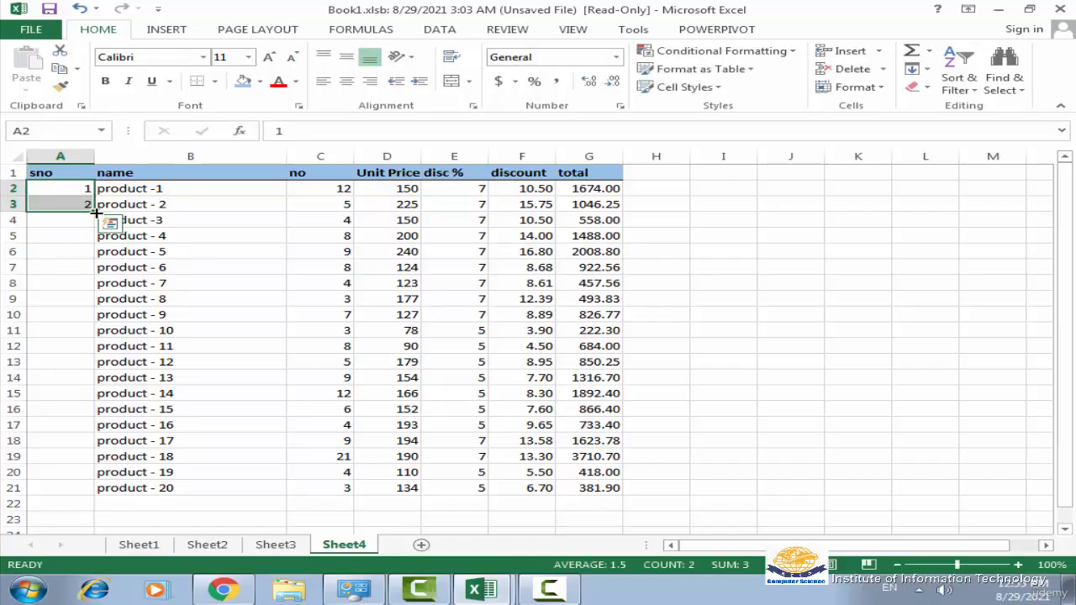
pyautogui.moveTo(93, 212); pyautogui.dragTo(96, 502)
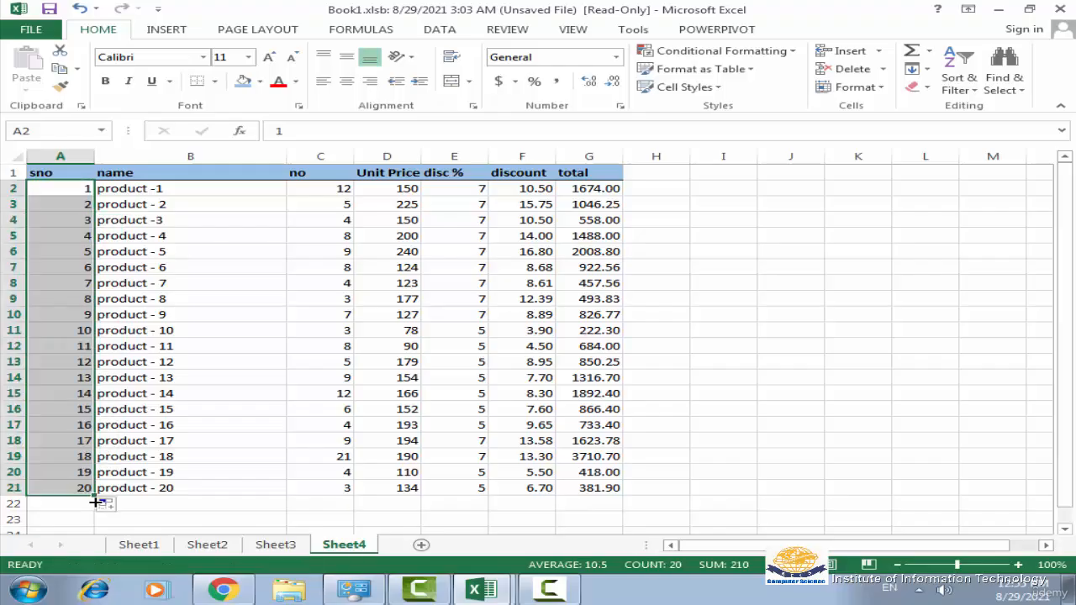
# Add up the total column in G22 with =SUM(G2:G21).
pyautogui.click(583, 507)
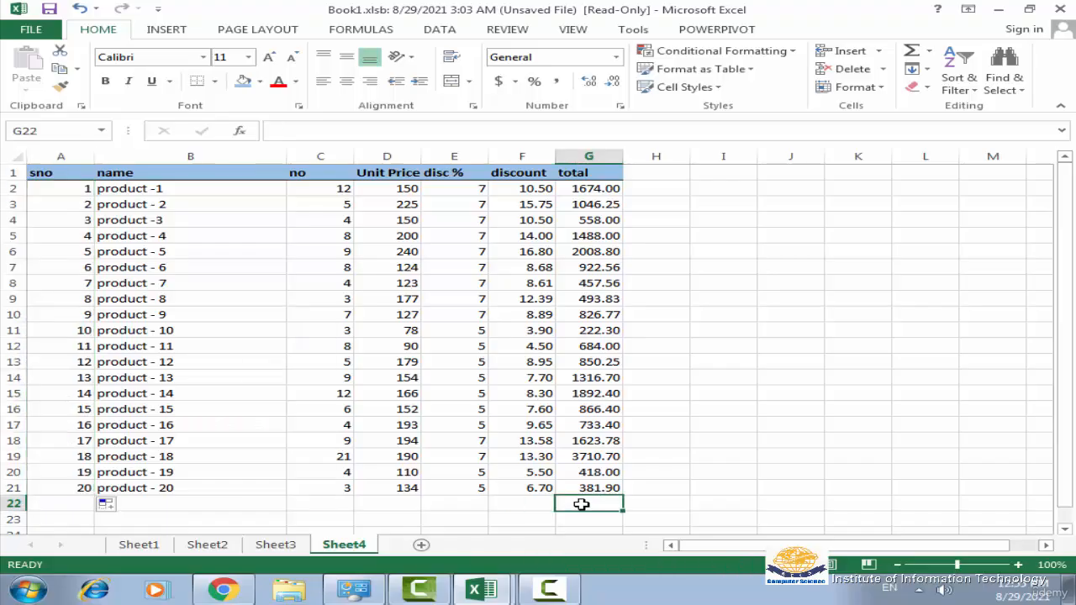
pyautogui.click(912, 53)
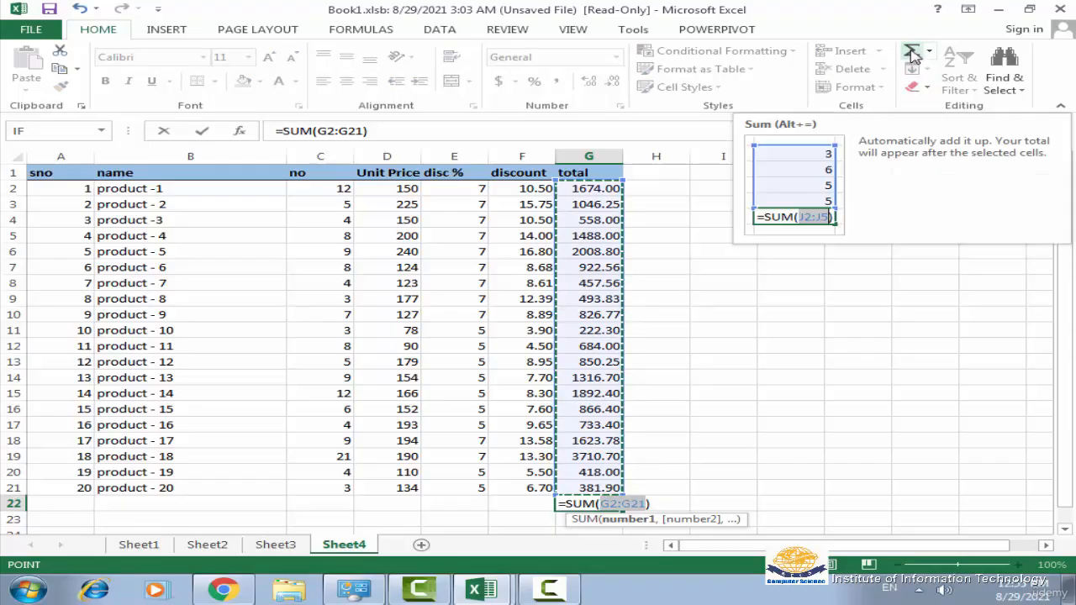
pyautogui.click(913, 53)
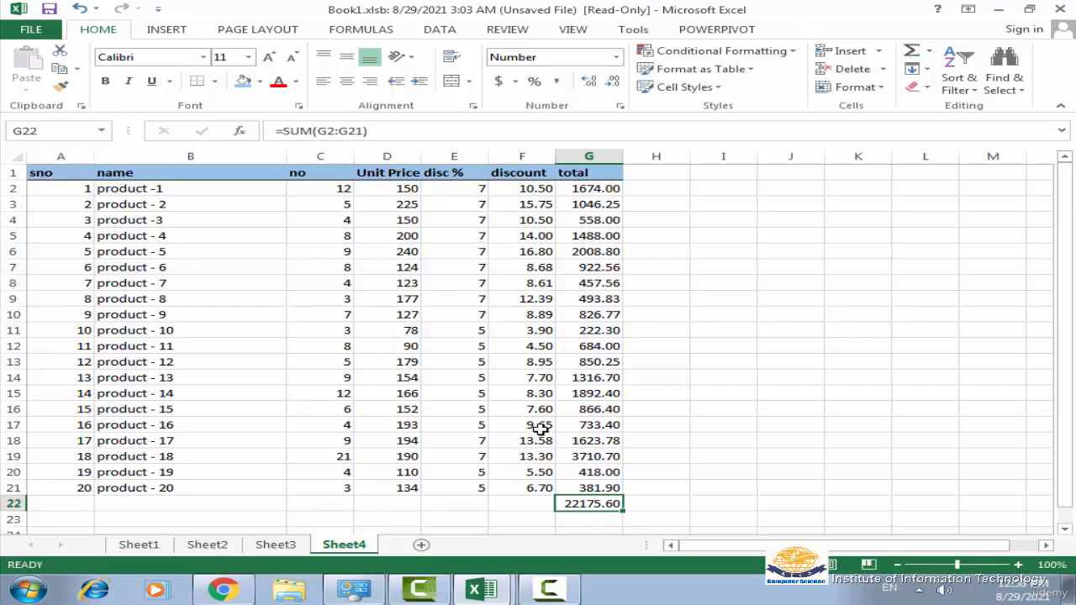
# Examine the filled discount formulas from F2 down to F21 and the sum formula in G22.
pyautogui.click(523, 189)
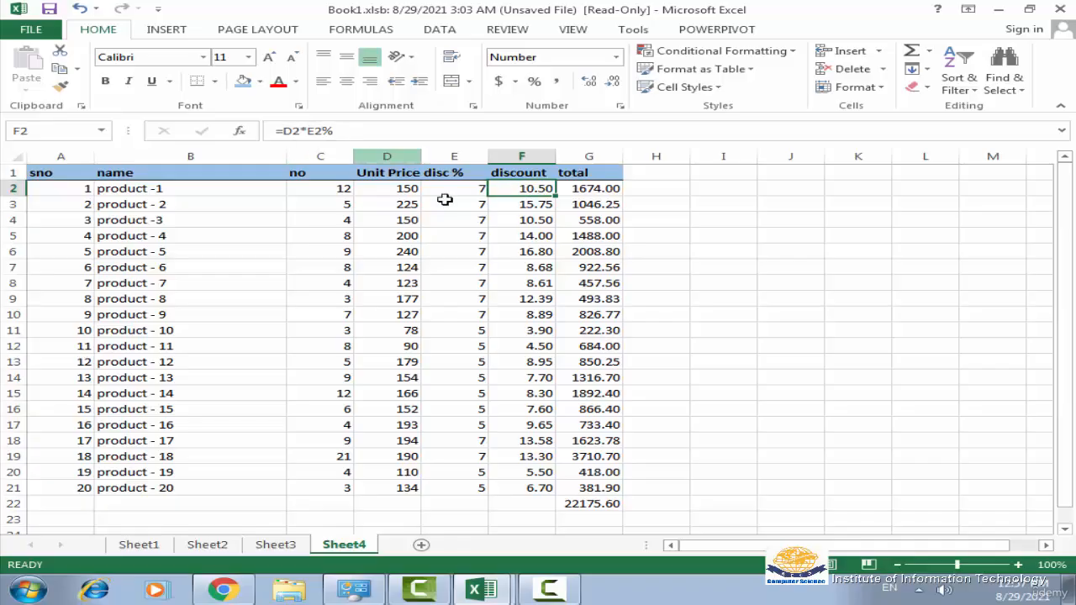
pyautogui.press('Down')
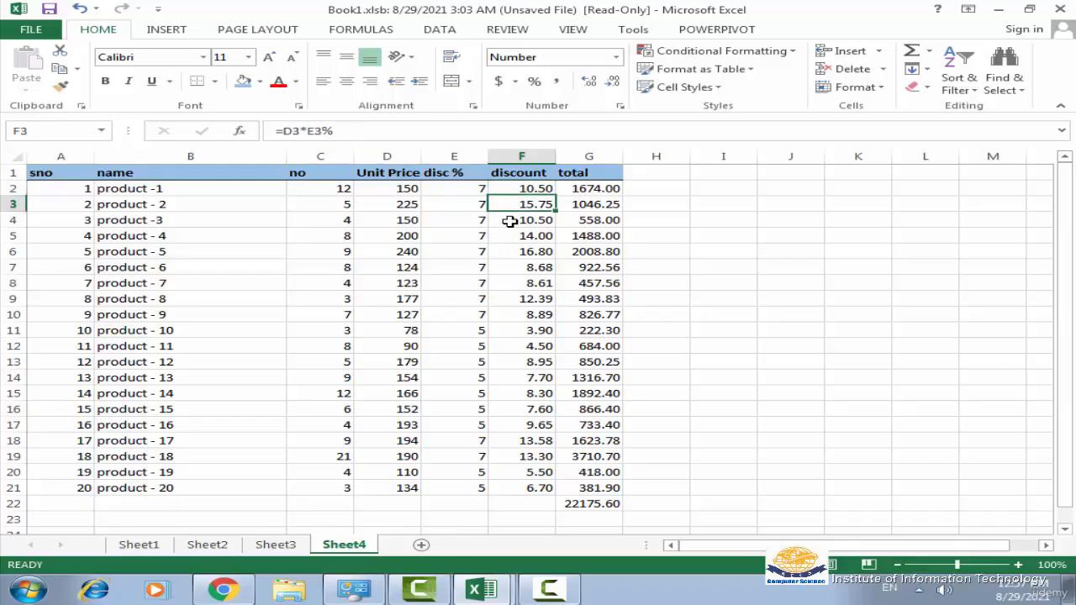
pyautogui.press('Down')
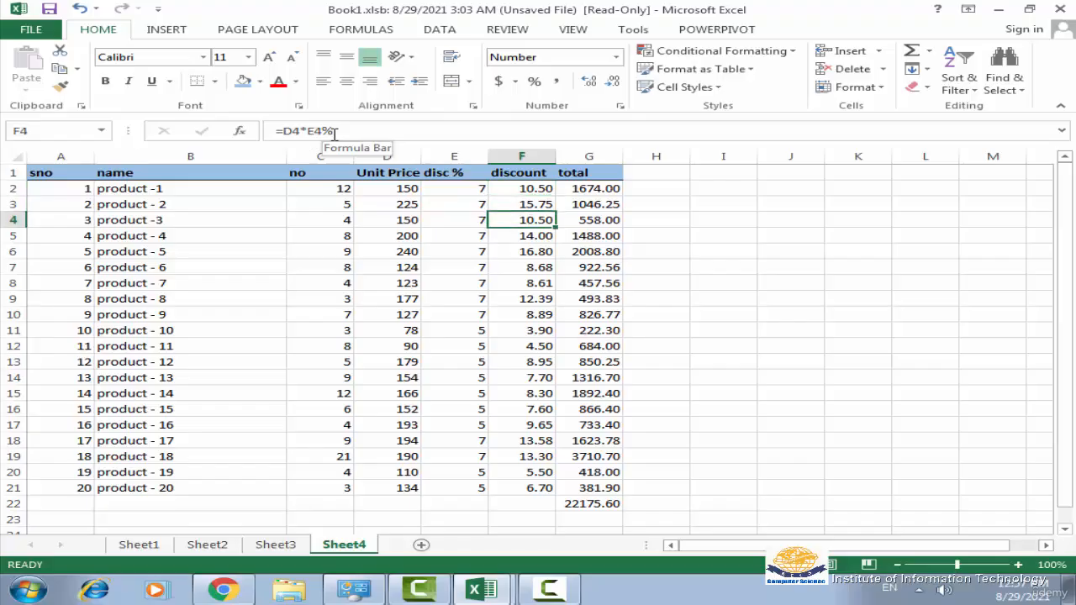
pyautogui.press('Down')
pyautogui.press('Down')
pyautogui.press('Down')
pyautogui.press('Down')
pyautogui.press('Down')
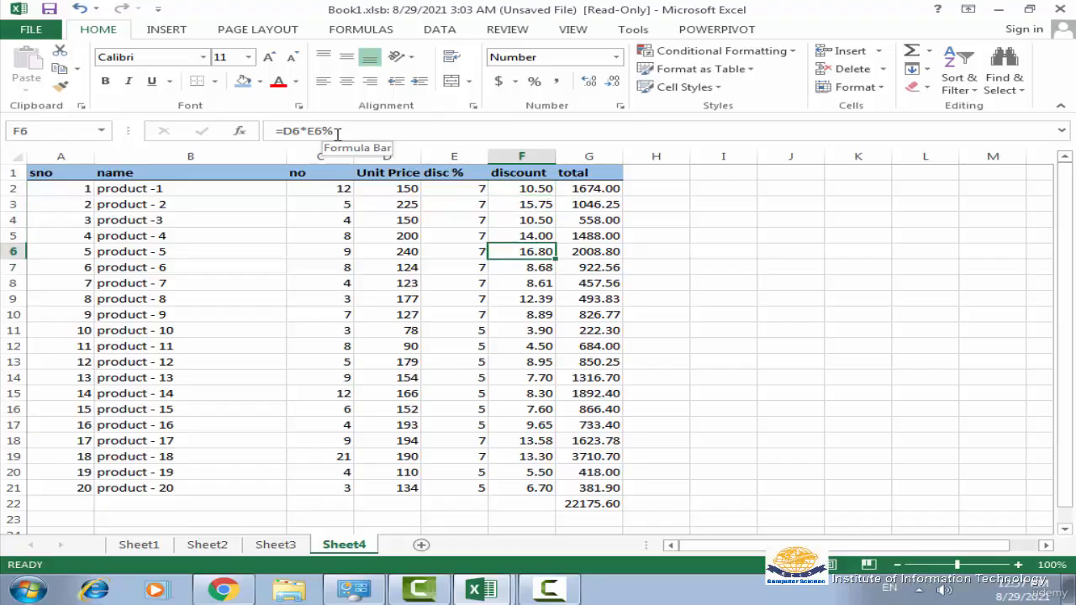
pyautogui.press('Down')
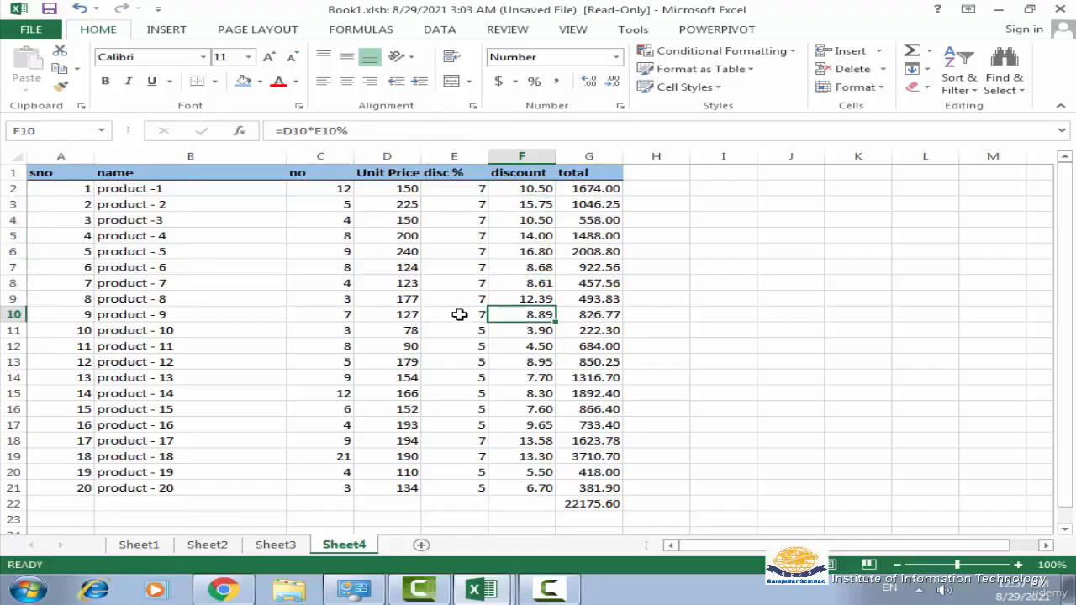
pyautogui.press('Down')
pyautogui.press('Down')
pyautogui.press('Down')
pyautogui.press('Down')
pyautogui.press('Down')
pyautogui.press('Down')
pyautogui.press('Down')
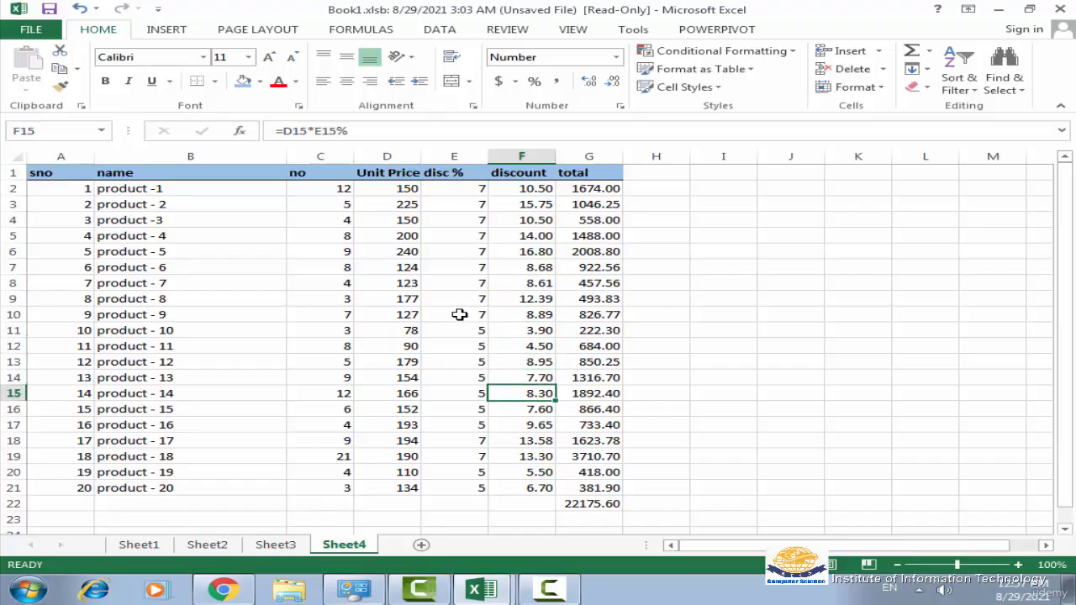
pyautogui.press('Down')
pyautogui.press('Down')
pyautogui.press('Down')
pyautogui.press('Down')
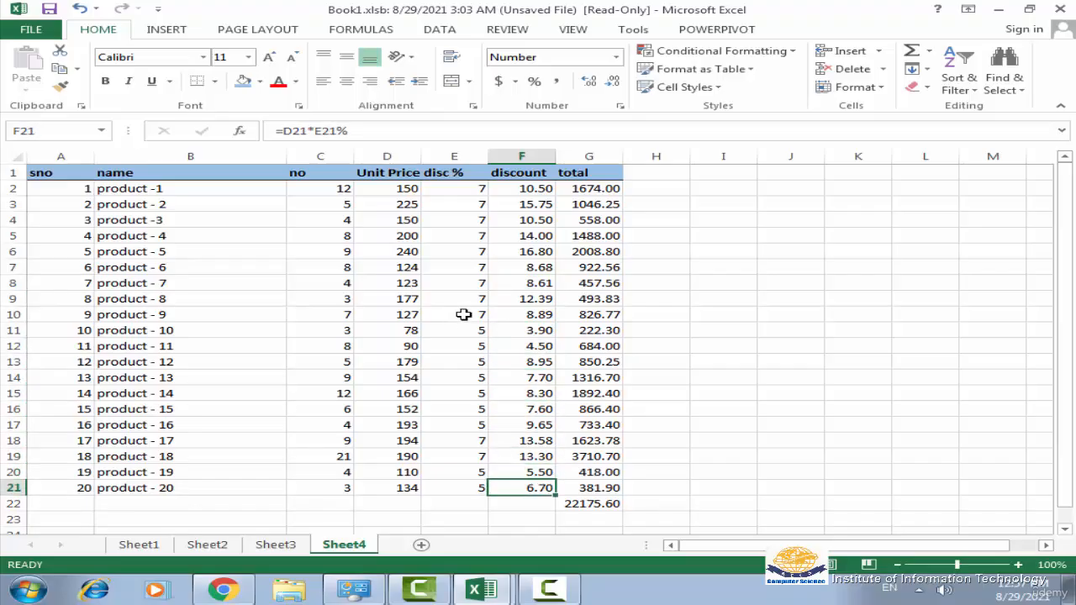
pyautogui.click(589, 504)
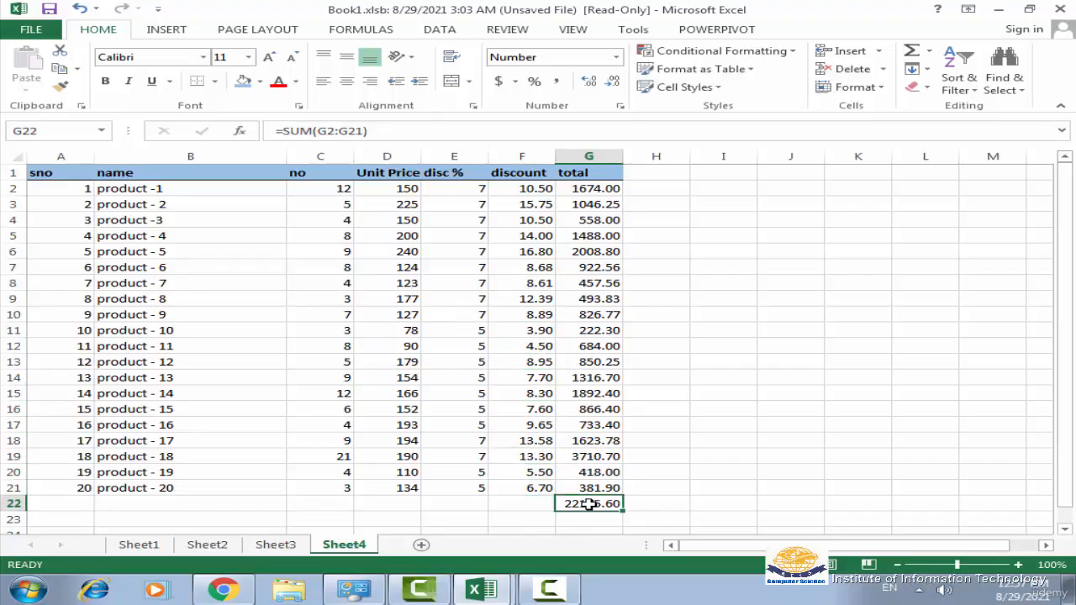